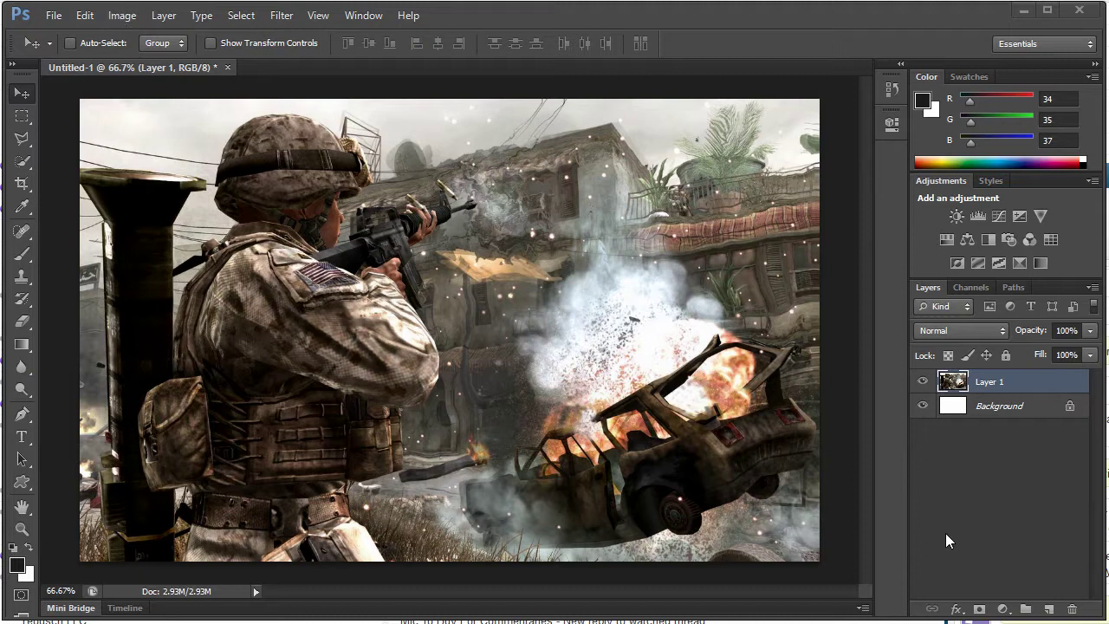
Add a new layer and fill it with a diagonal gold gradient
click(1048, 610)
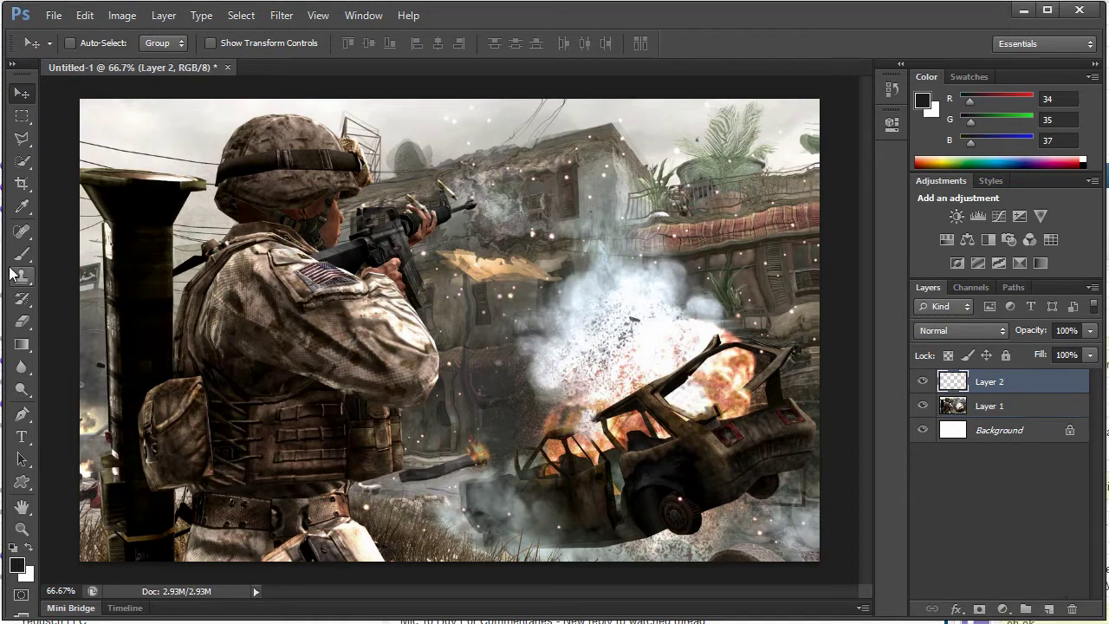
drag(22, 344, 49, 333)
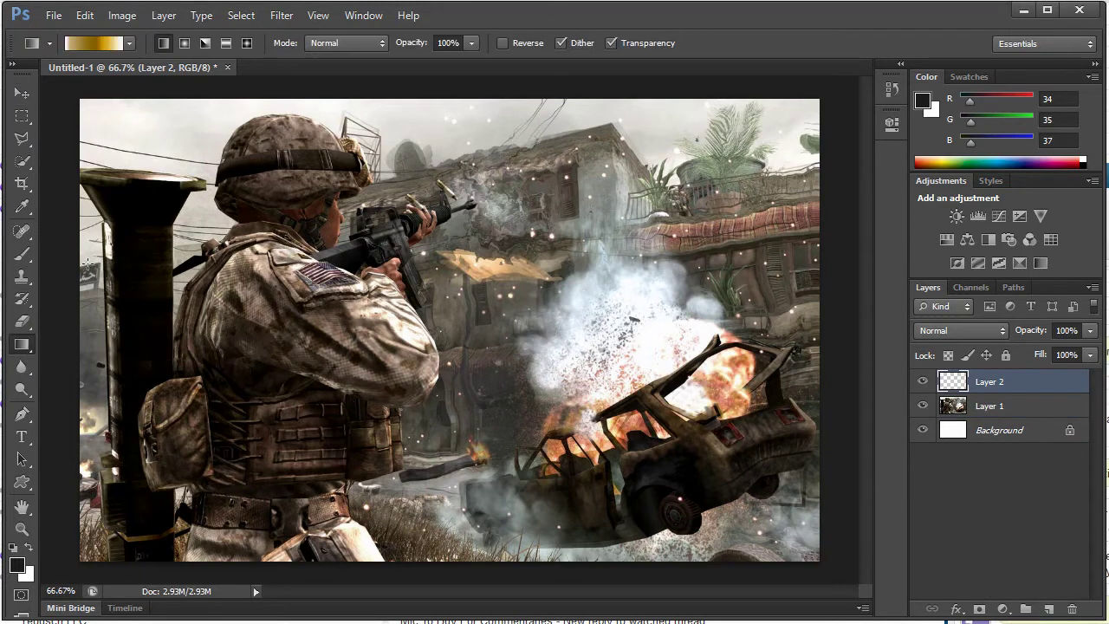
key(super)
click(480, 276)
drag(521, 275, 815, 368)
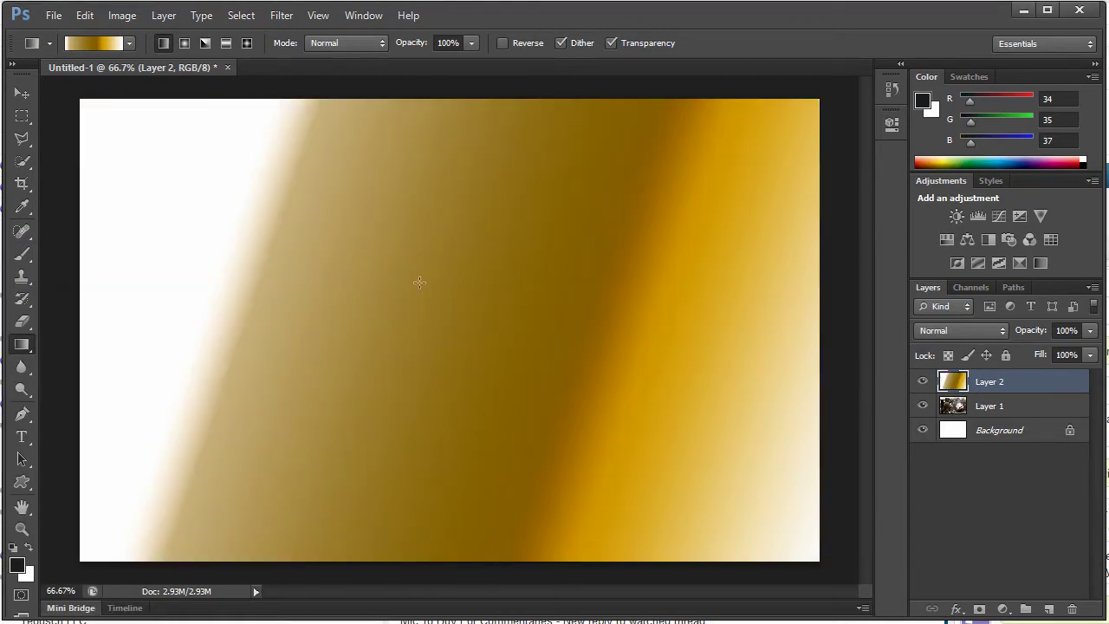
key(ctrl+z)
drag(143, 142, 603, 396)
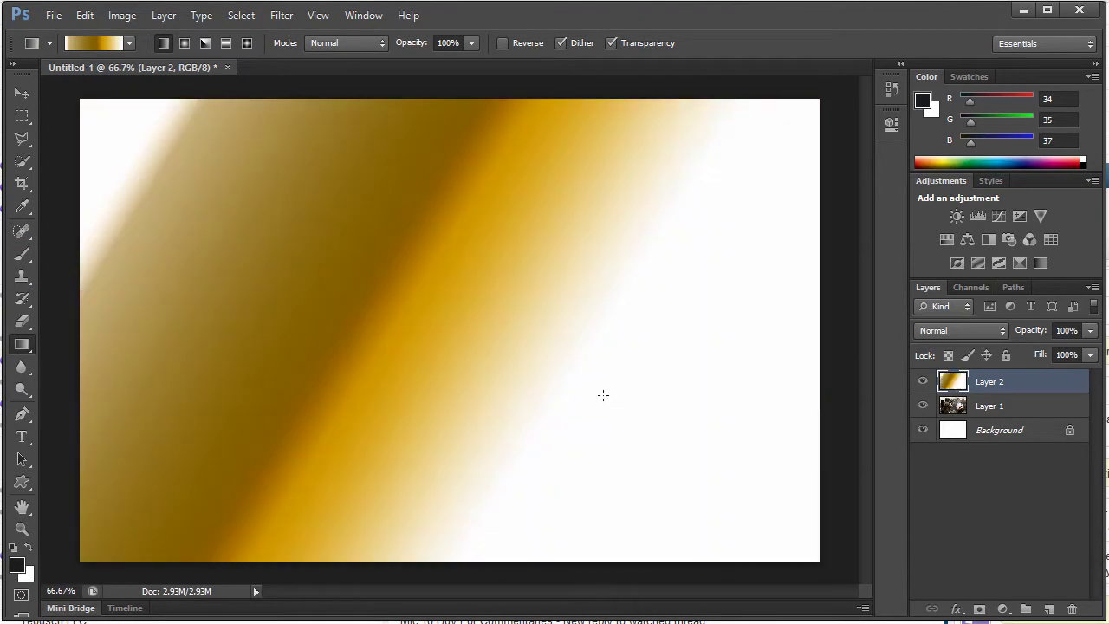
Set the gradient layer's blend mode to Color Dodge
click(944, 326)
click(943, 326)
scroll(935, 323, down, 3)
key(Down)
key(Down)
key(Down)
key(Down)
key(Down)
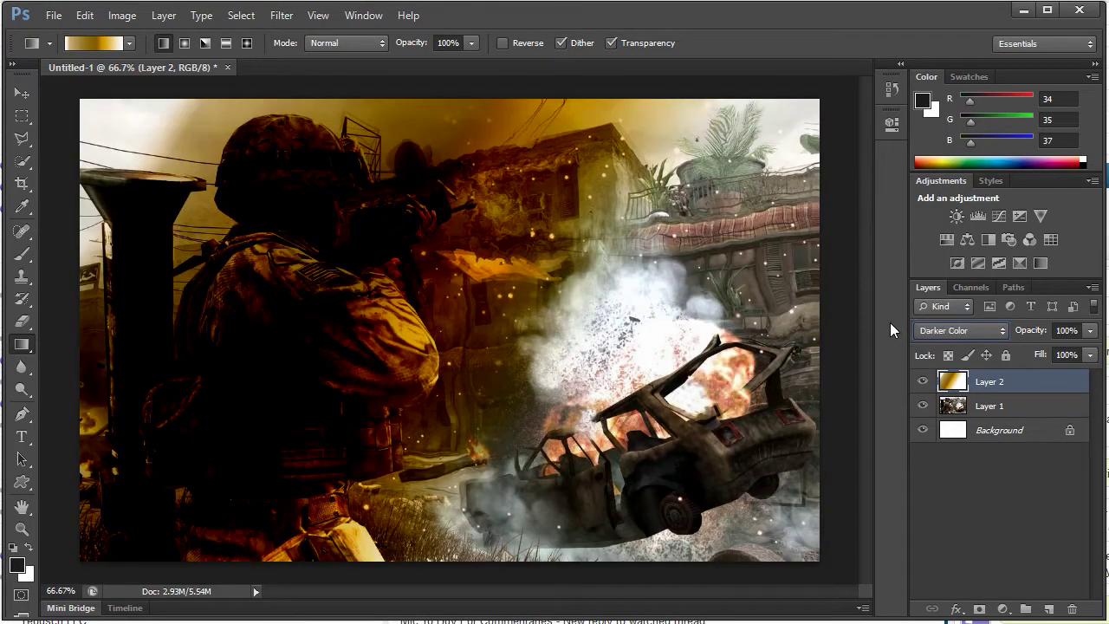
key(Down)
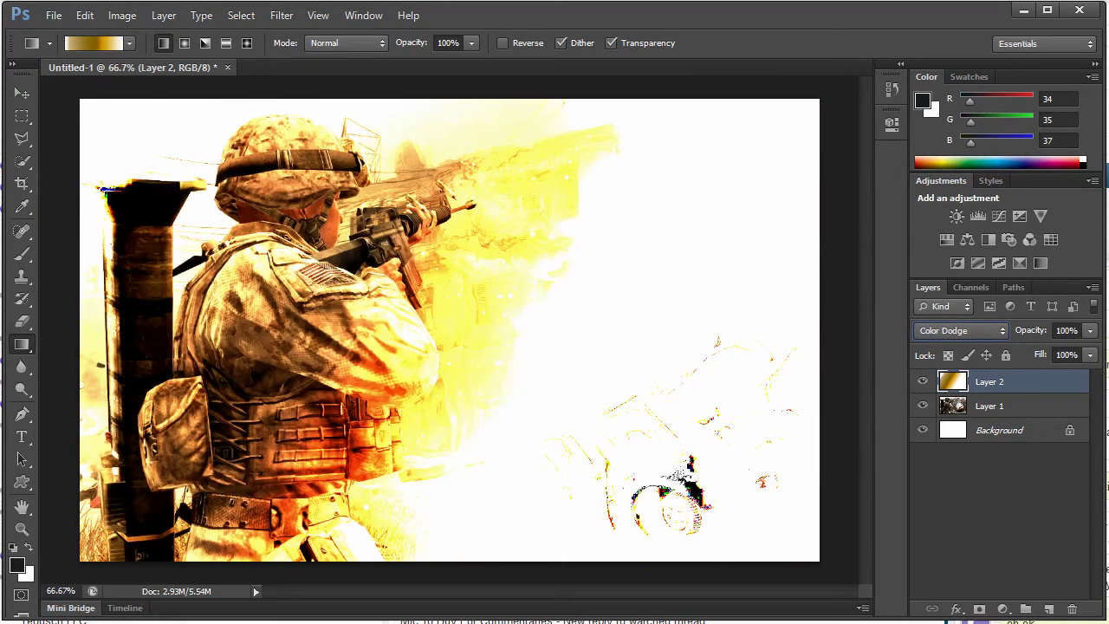
Set up a soft Eraser at 473 px with 0% hardness
click(24, 322)
right_click(629, 303)
drag(701, 340, 783, 339)
drag(810, 382, 642, 382)
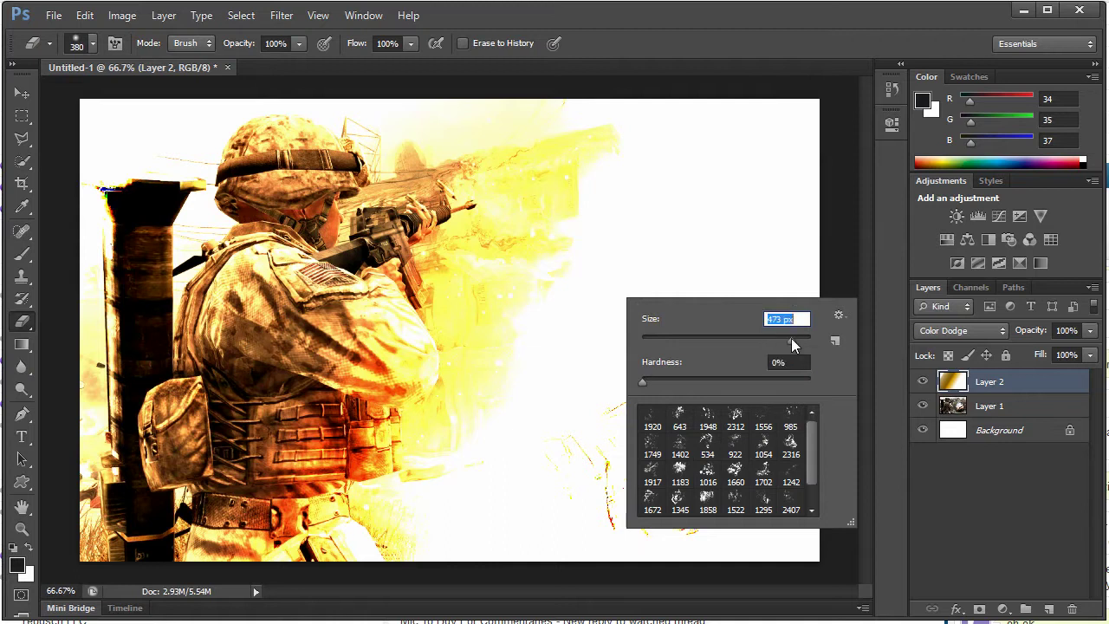
click(791, 339)
Erase the gold overlay on the right side and down the left edge
click(751, 210)
mouse_move(750, 209)
mouse_down()
mouse_move(743, 136)
mouse_move(748, 396)
mouse_move(649, 545)
mouse_move(639, 338)
mouse_move(485, 554)
mouse_move(532, 359)
mouse_move(434, 118)
mouse_up()
mouse_move(72, 129)
mouse_down()
mouse_move(86, 199)
mouse_move(121, 260)
mouse_move(87, 338)
mouse_move(5, 460)
mouse_move(35, 485)
mouse_up()
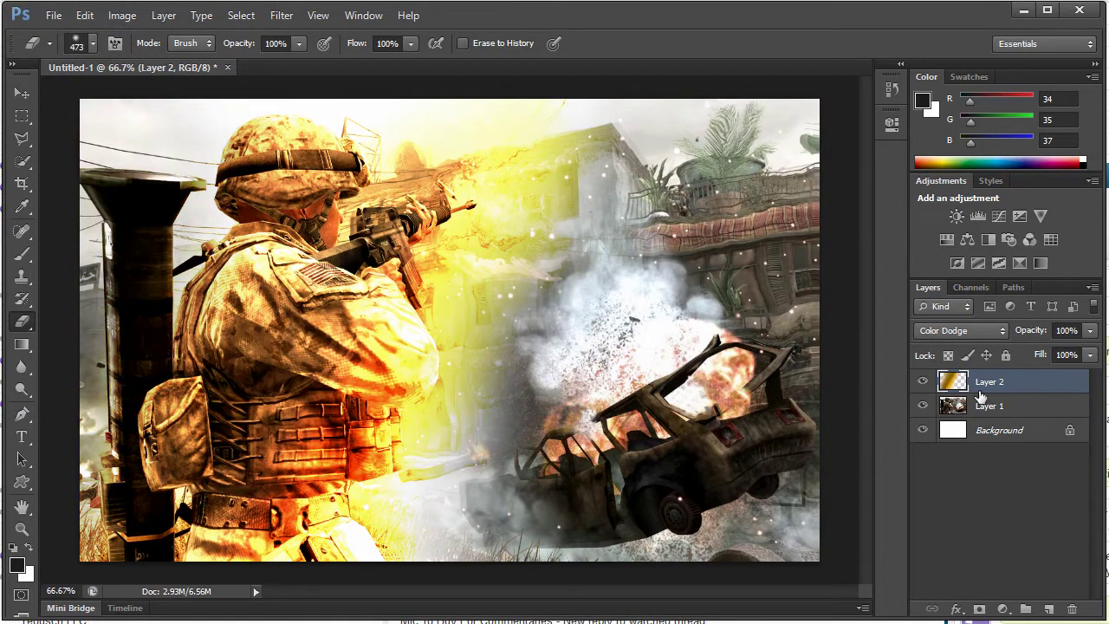
Shift Layer 2's hue to +153 with Hue/Saturation
click(123, 16)
mouse_move(174, 59)
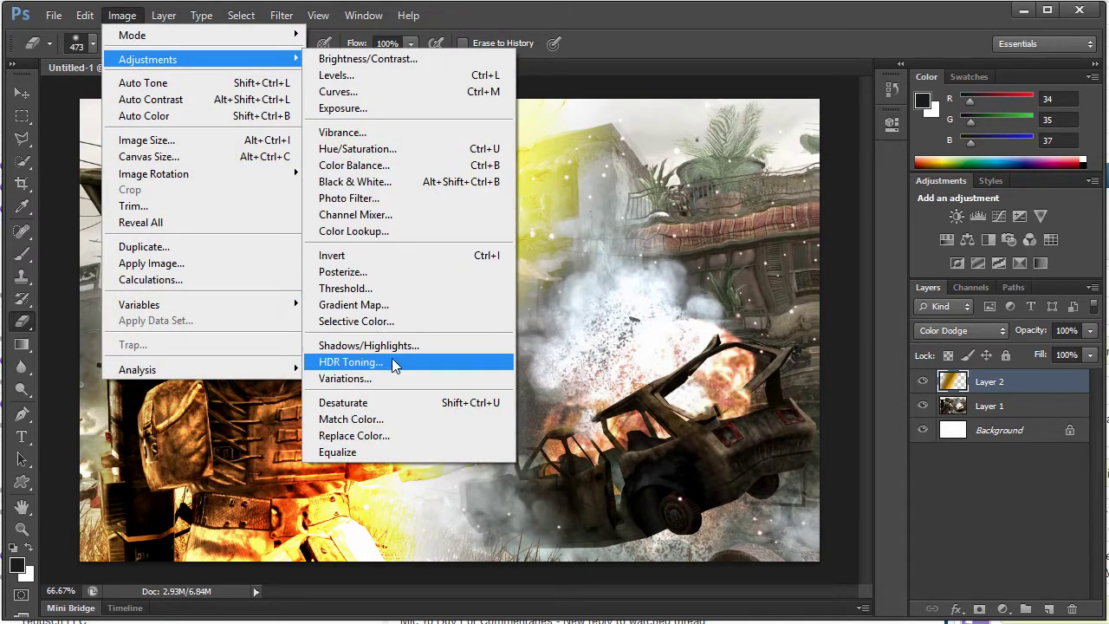
click(373, 149)
drag(607, 118, 684, 137)
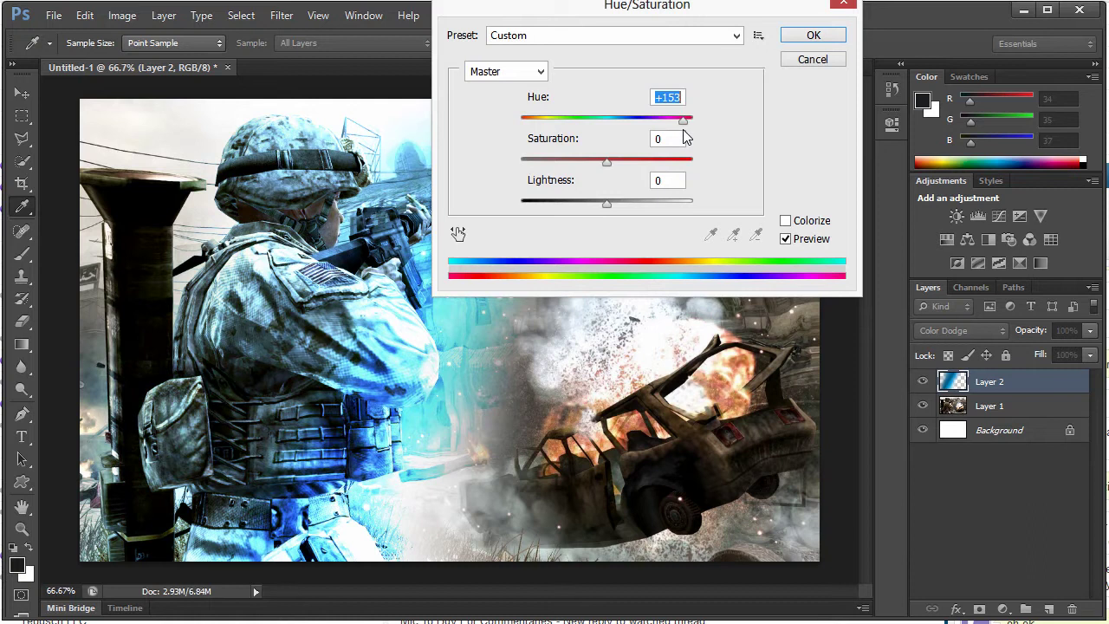
click(813, 35)
Add Layer 3 and fill it with a dark grey foreground-to-background gradient
key(e)
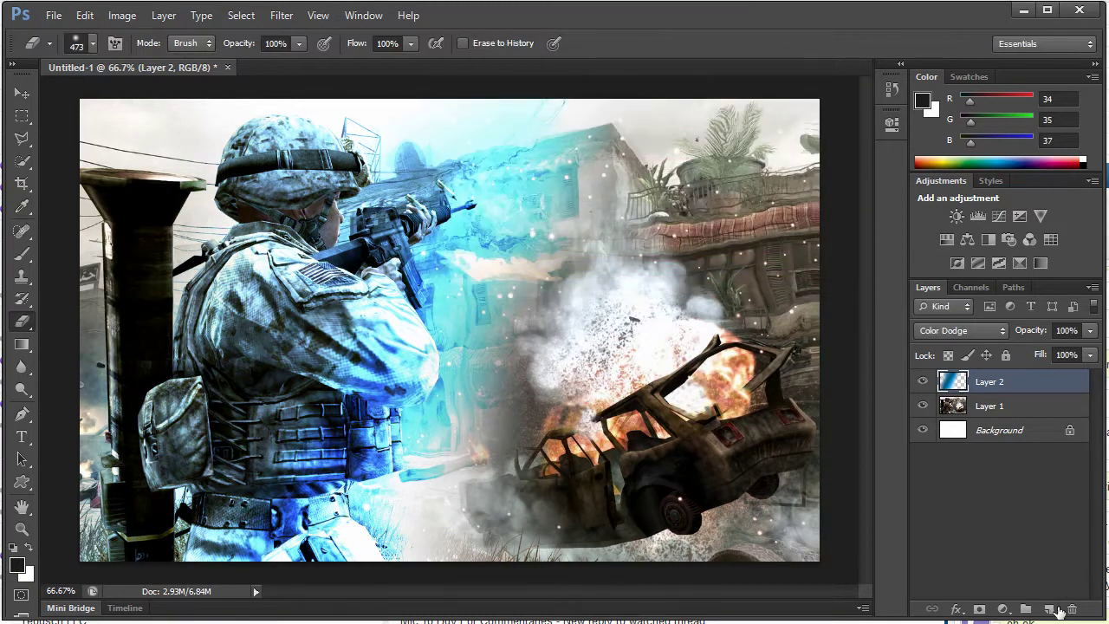
click(1049, 609)
click(26, 347)
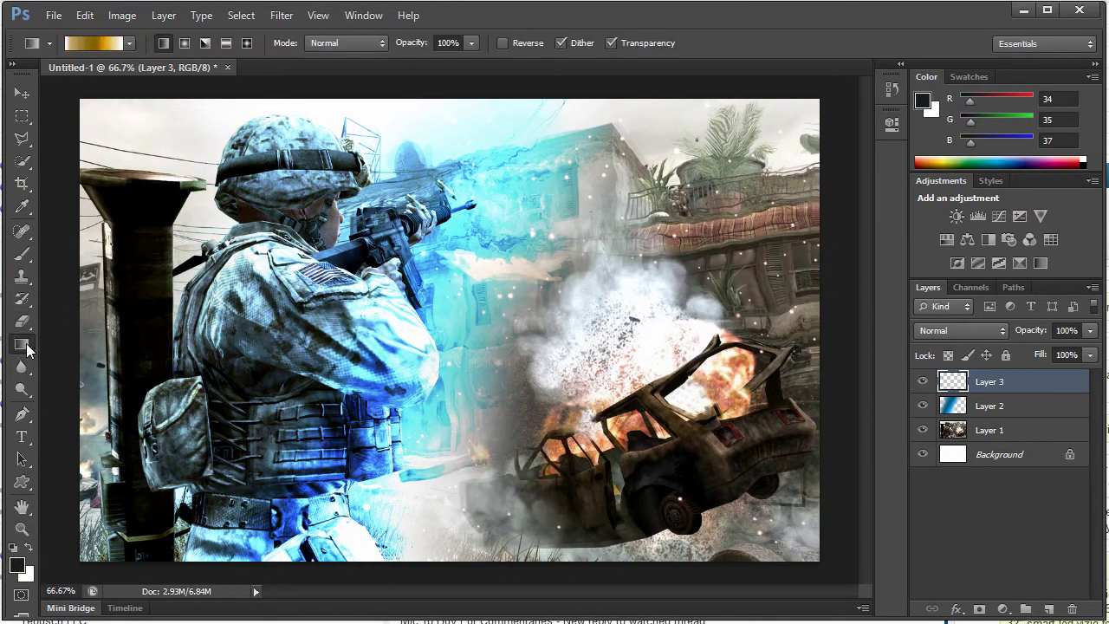
click(129, 42)
click(40, 78)
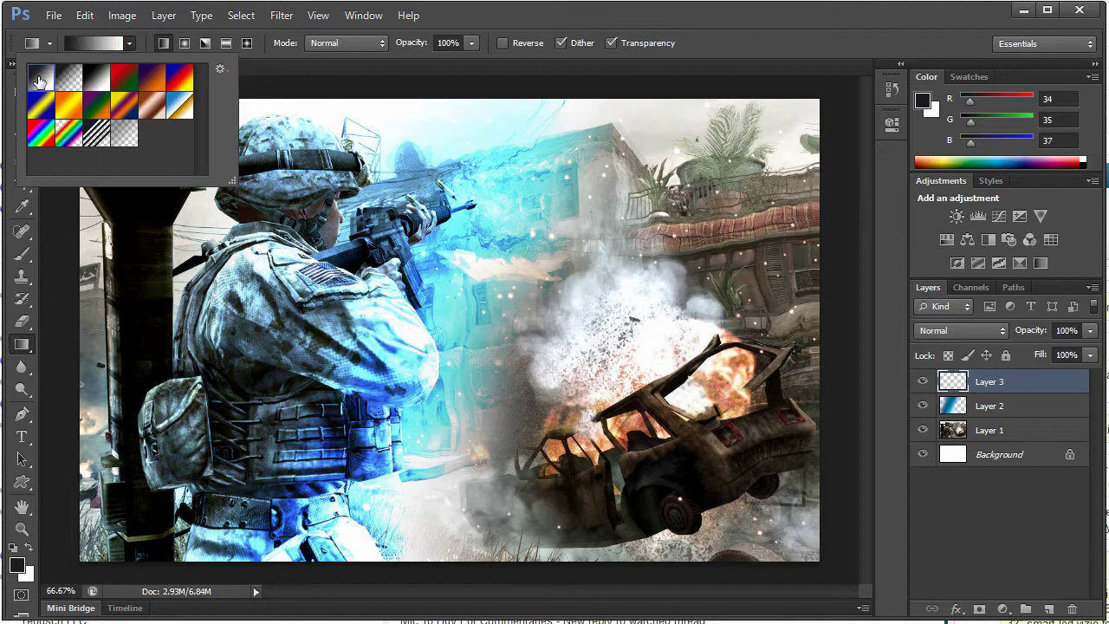
click(17, 565)
drag(486, 26, 471, 7)
key(Escape)
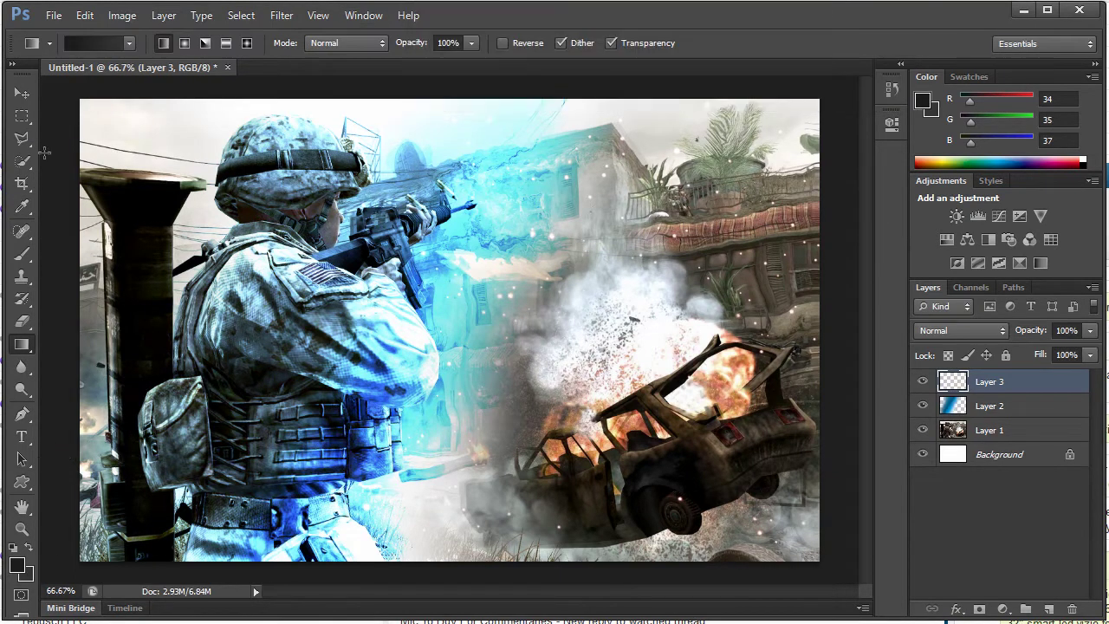
drag(95, 195, 800, 263)
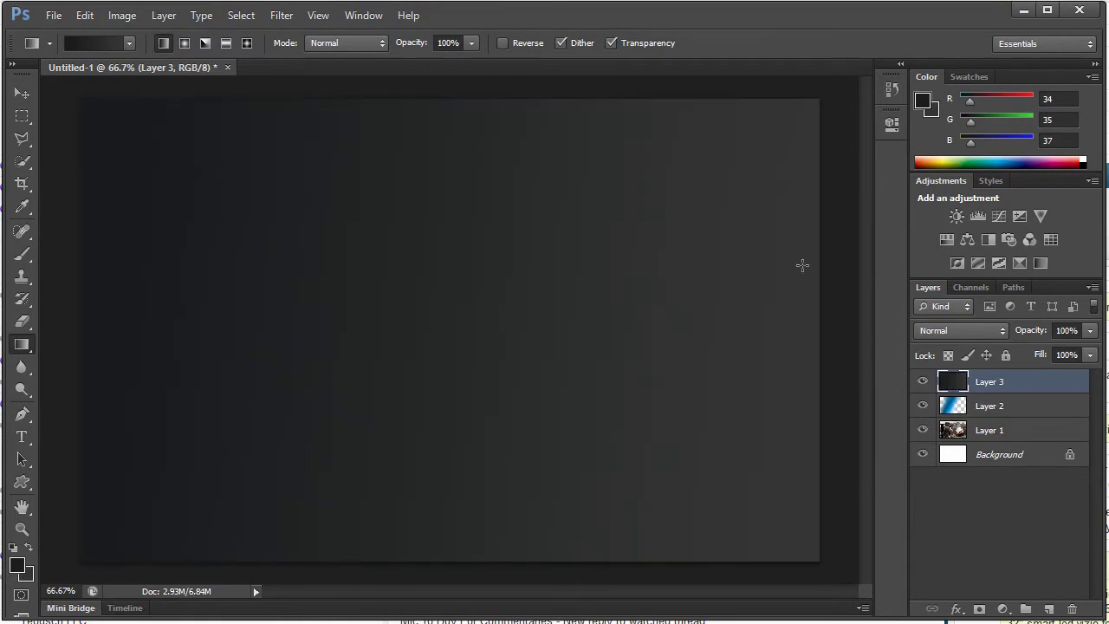
Preview Layer 3 in various blend modes, then return it to Normal
click(939, 330)
click(940, 330)
scroll(941, 329, down, 4)
scroll(940, 329, down, 5)
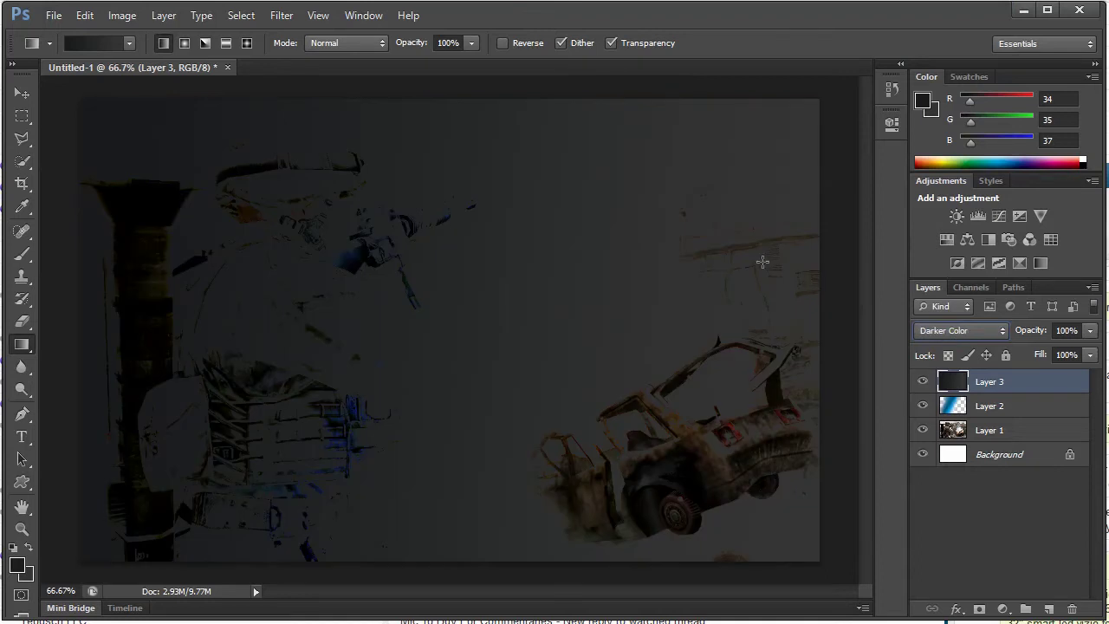
key(Down)
key(Down)
key(Down)
key(Down)
key(Down)
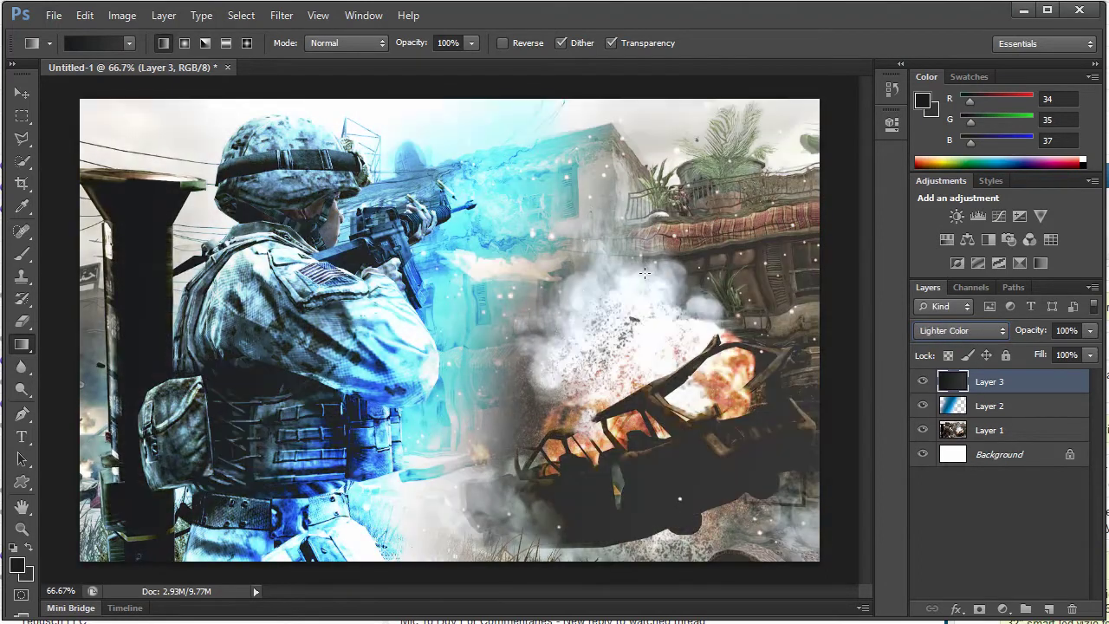
key(Down)
key(Down)
key(Down)
key(Down)
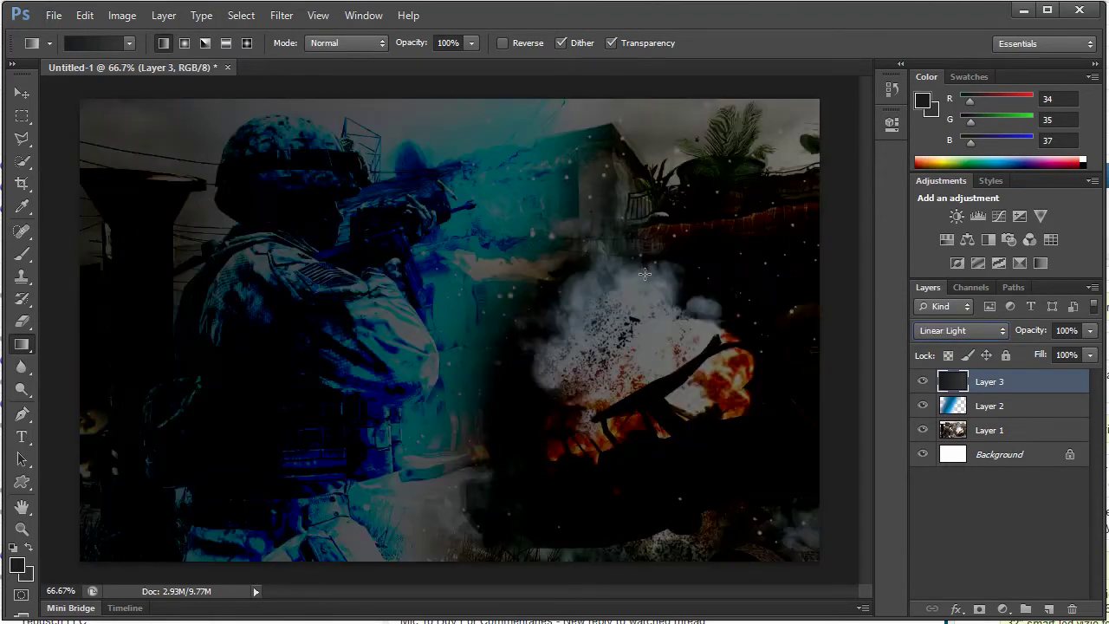
key(Down)
key(Down)
key(Down)
key(Down)
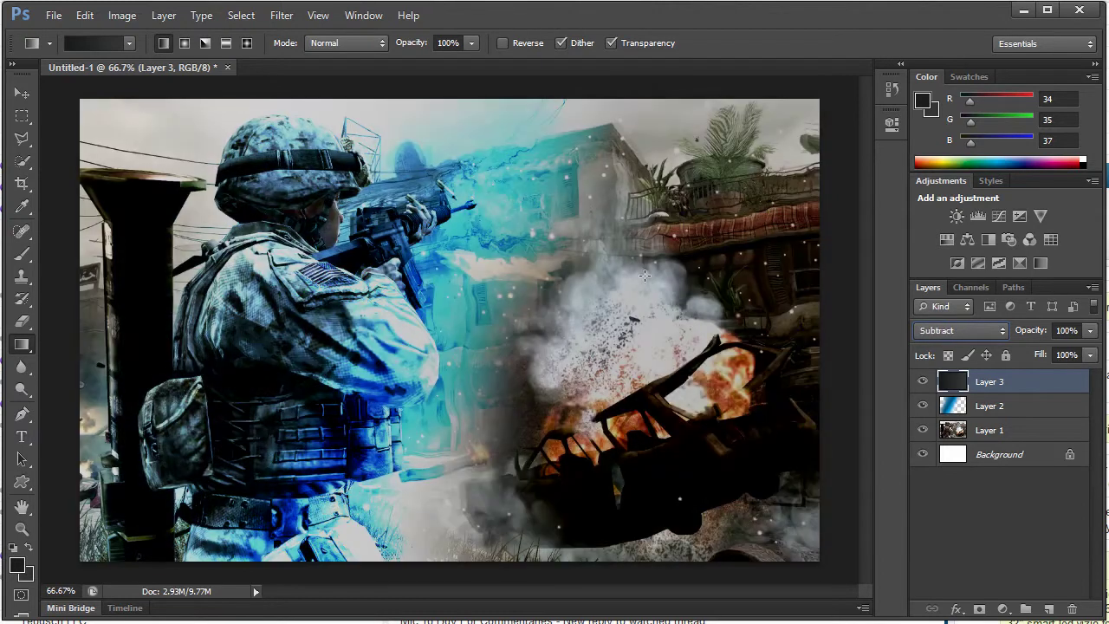
key(Up)
key(Down)
key(Down)
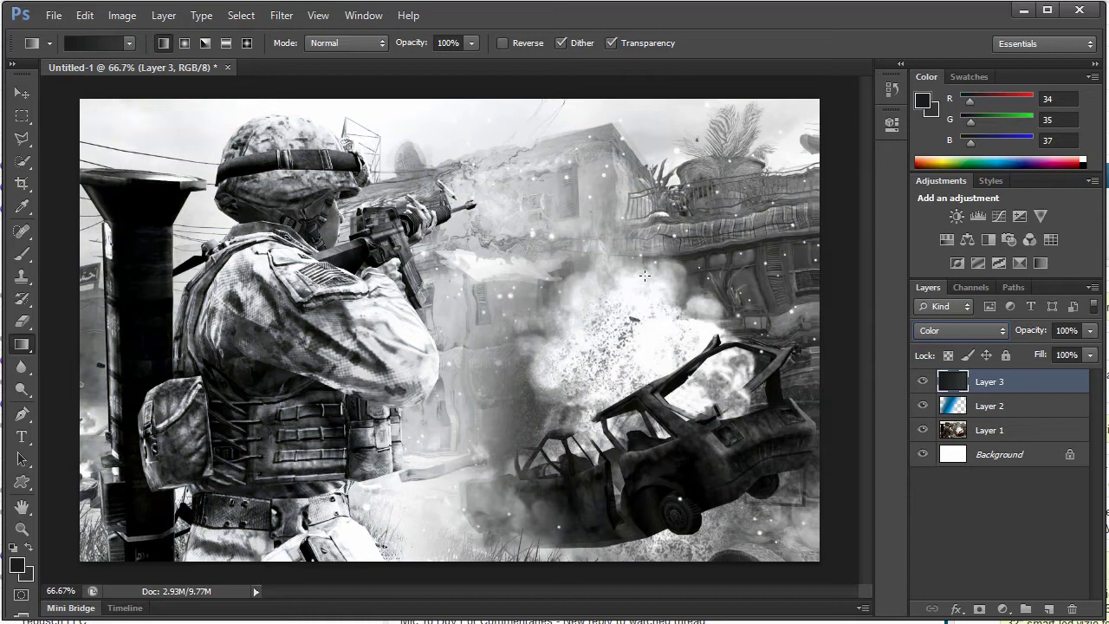
key(Down)
key(Up)
key(Up)
key(Down)
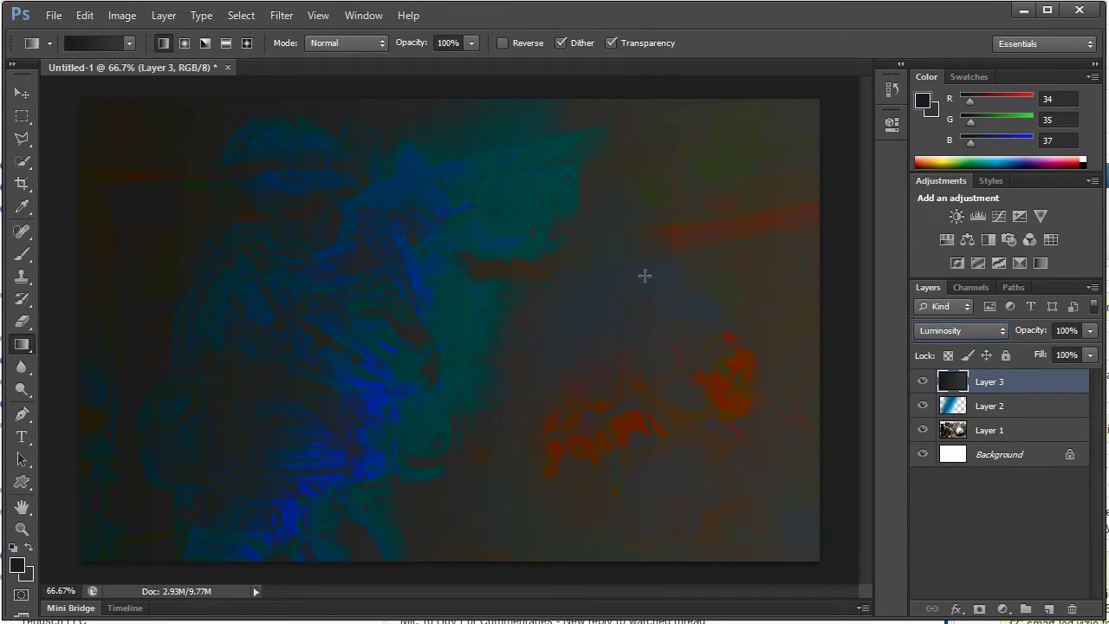
key(Up)
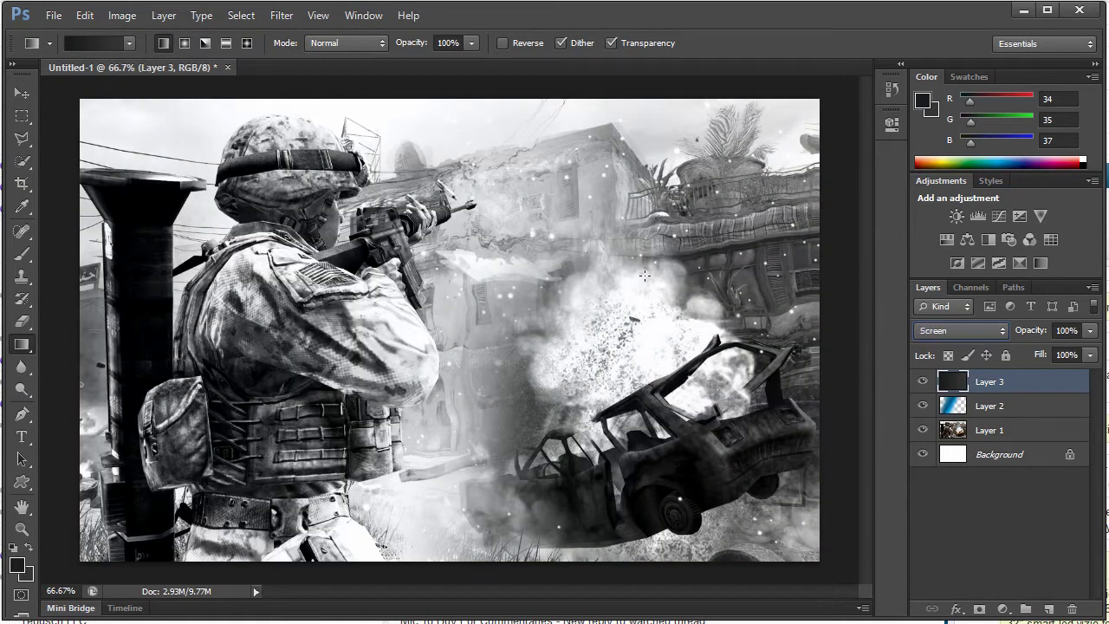
key(Home)
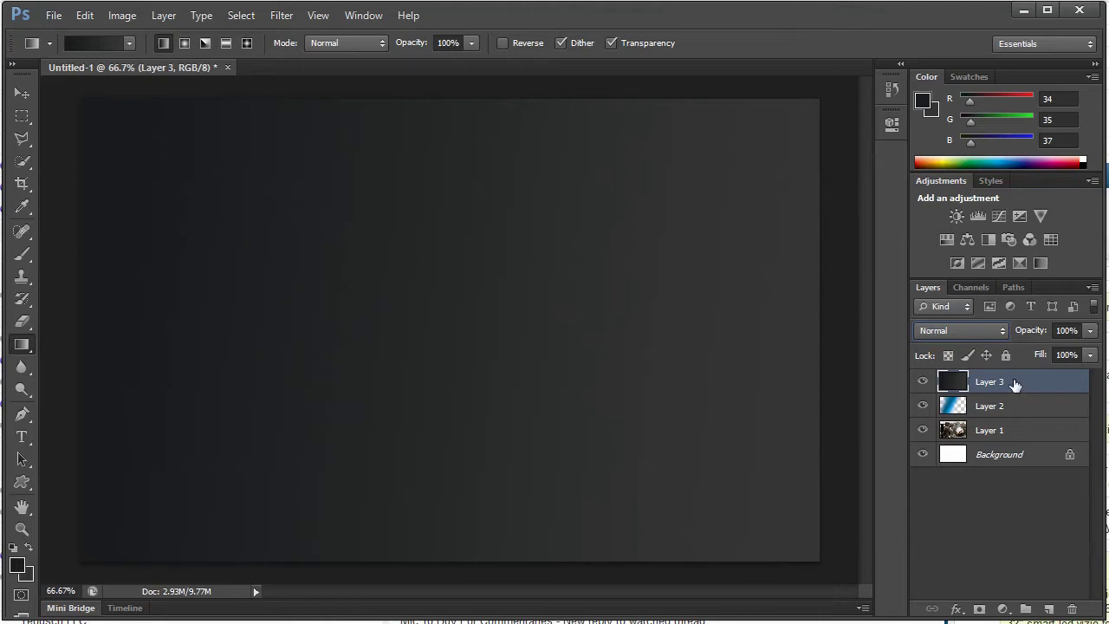
Move Layer 3 below Layer 2 and lower its opacity to 60%
drag(1010, 383, 1010, 427)
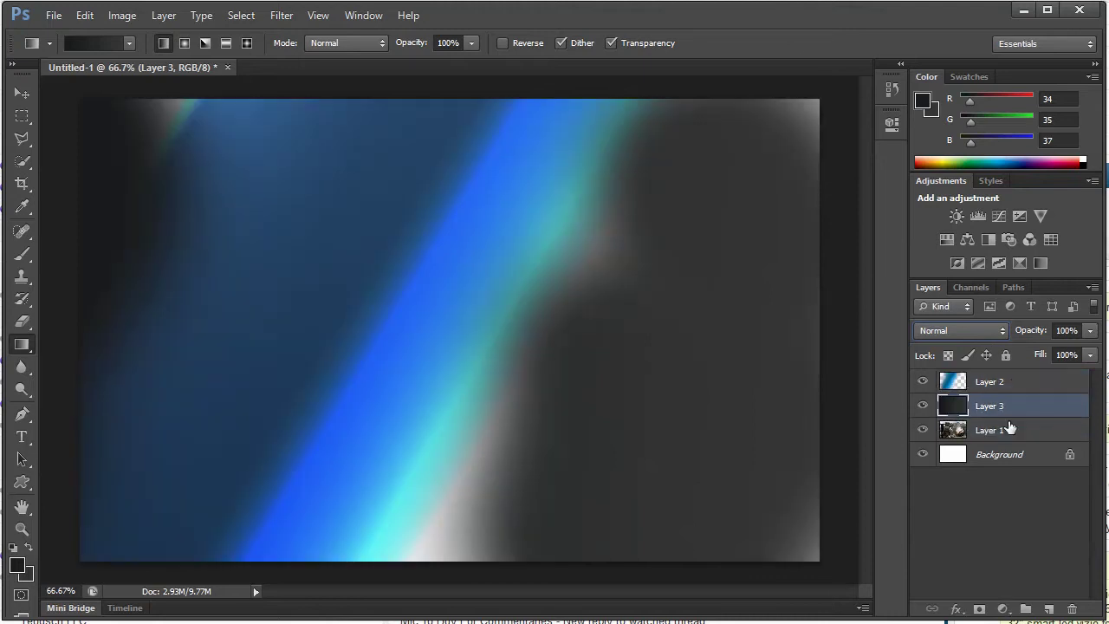
click(922, 405)
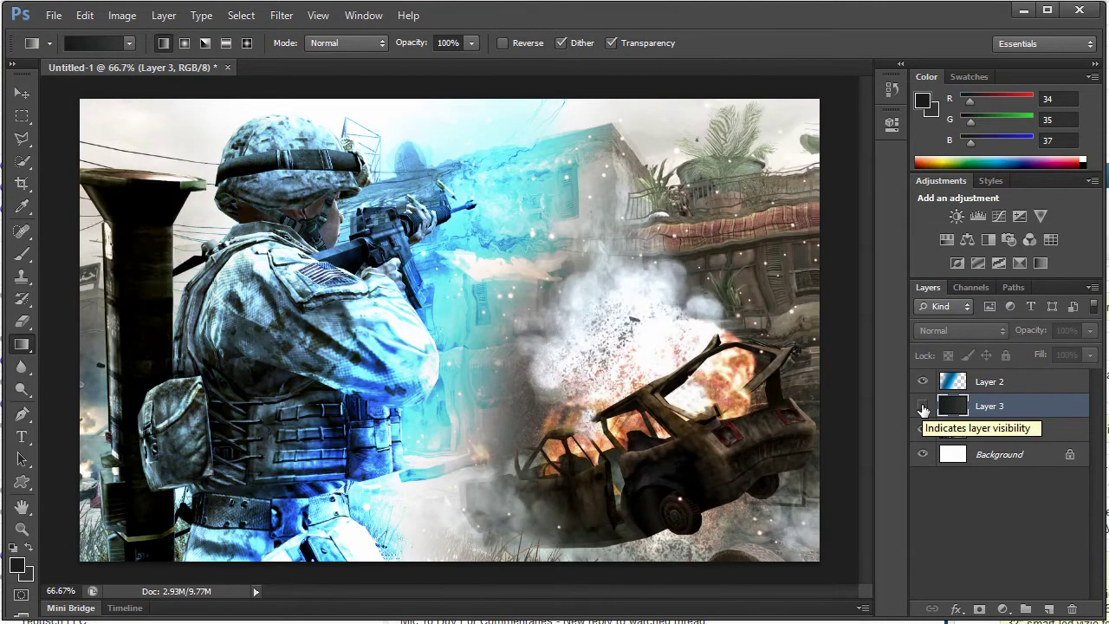
click(923, 406)
click(1090, 331)
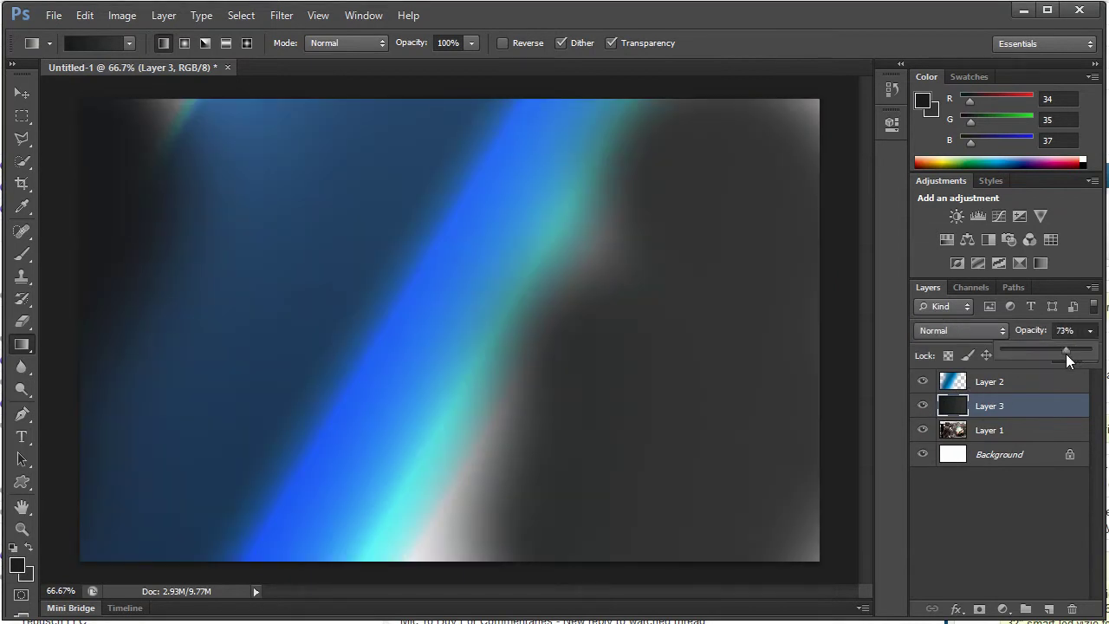
drag(1066, 354, 1056, 354)
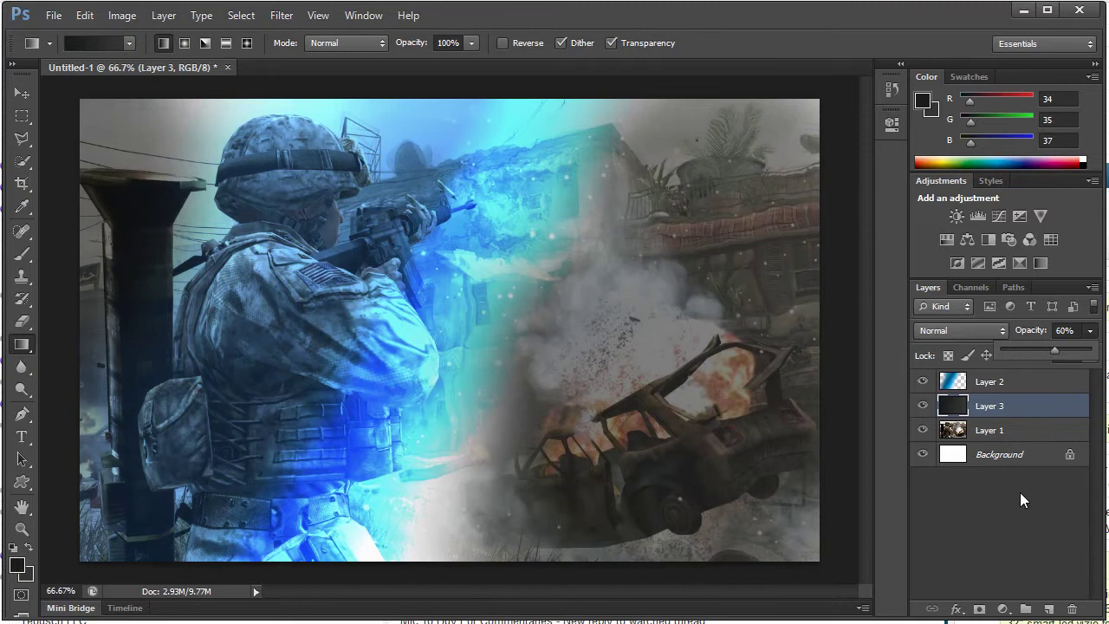
Add Layer 4 at the top of the stack and hide Layer 2 for comparison
click(1049, 610)
drag(1015, 406, 1019, 372)
click(923, 405)
Show Layer 2 and stamp a black 1054 px splatter on the right half
click(923, 406)
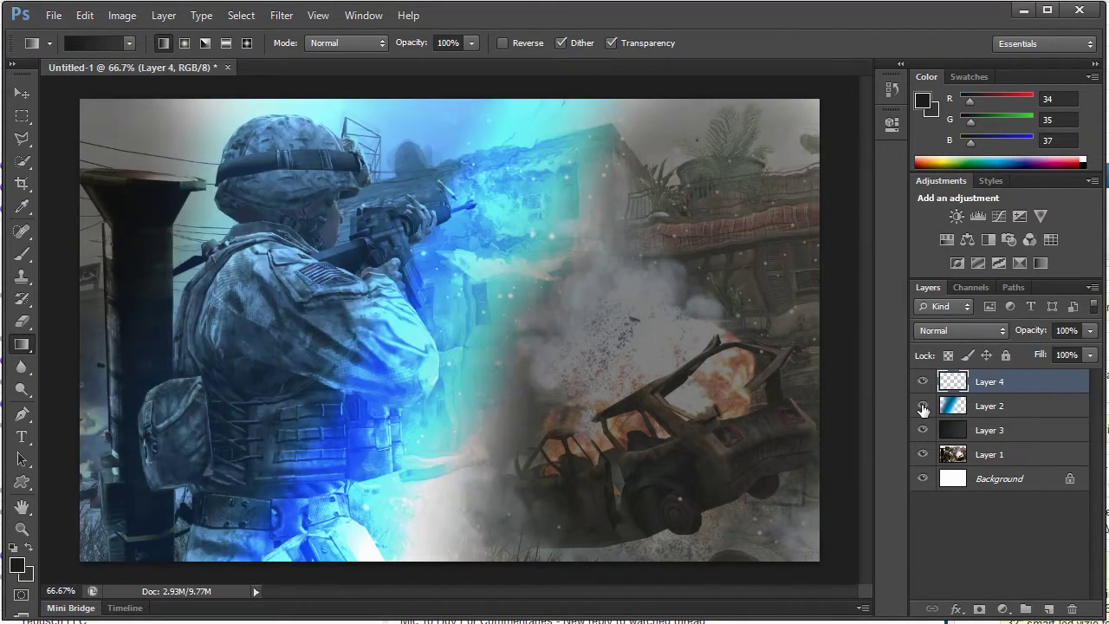
click(21, 254)
right_click(317, 266)
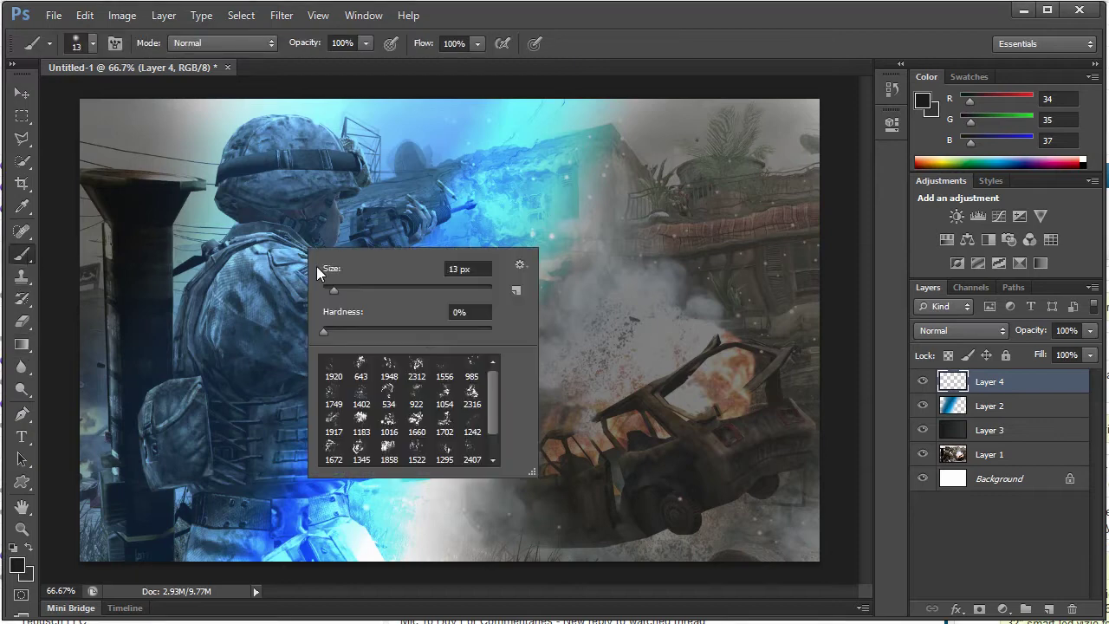
click(445, 394)
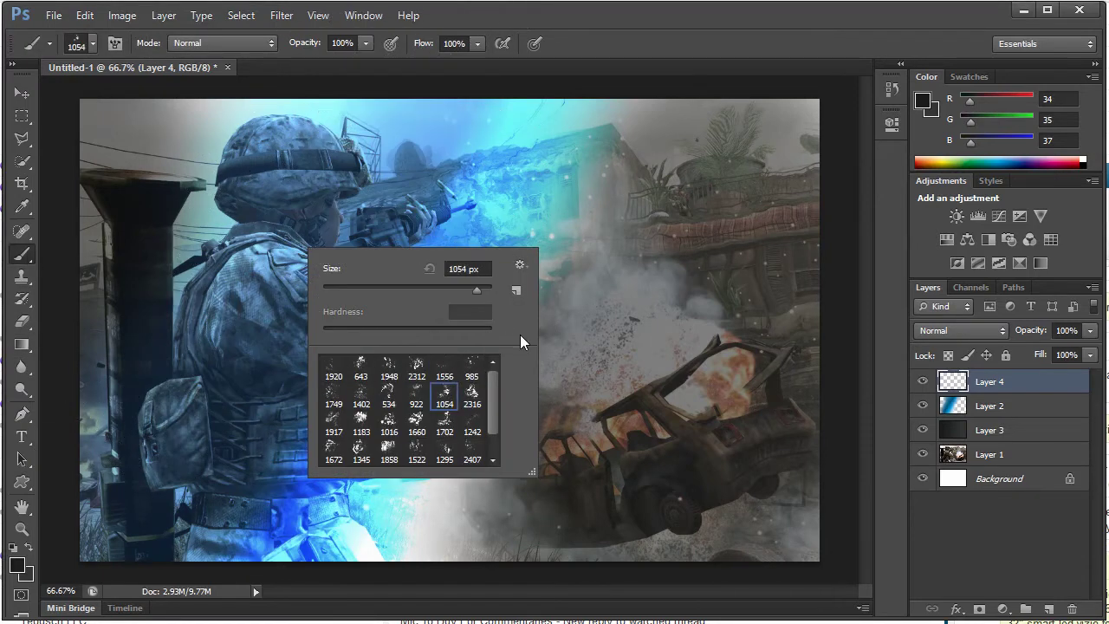
click(641, 338)
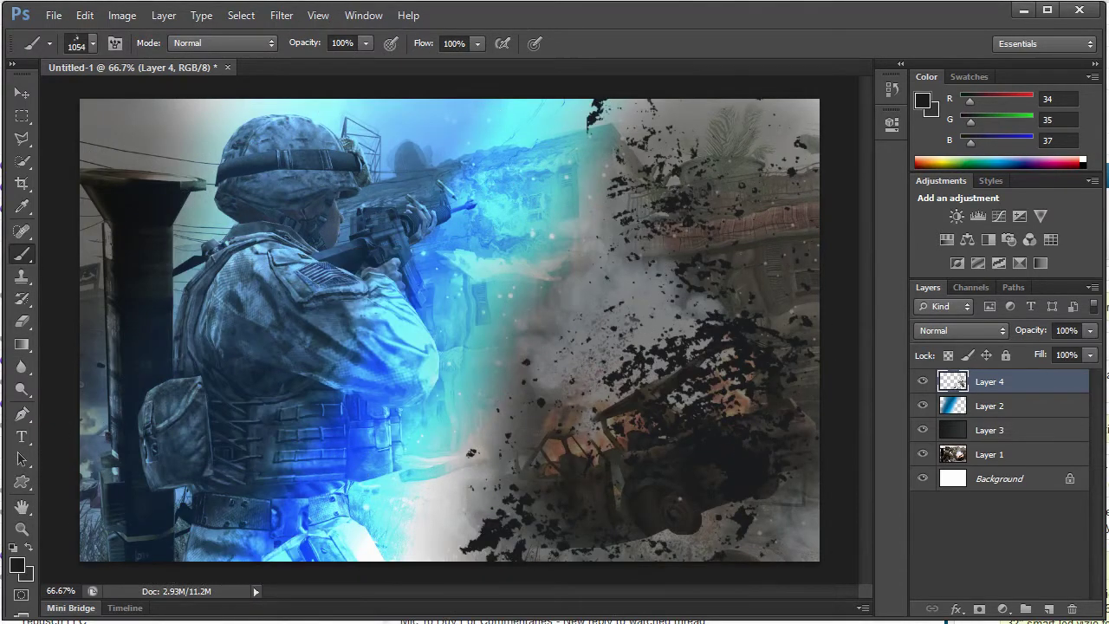
Stamp dark grey splatter with the 1016 brush, undoing a large 1672 stroke
click(31, 549)
right_click(417, 444)
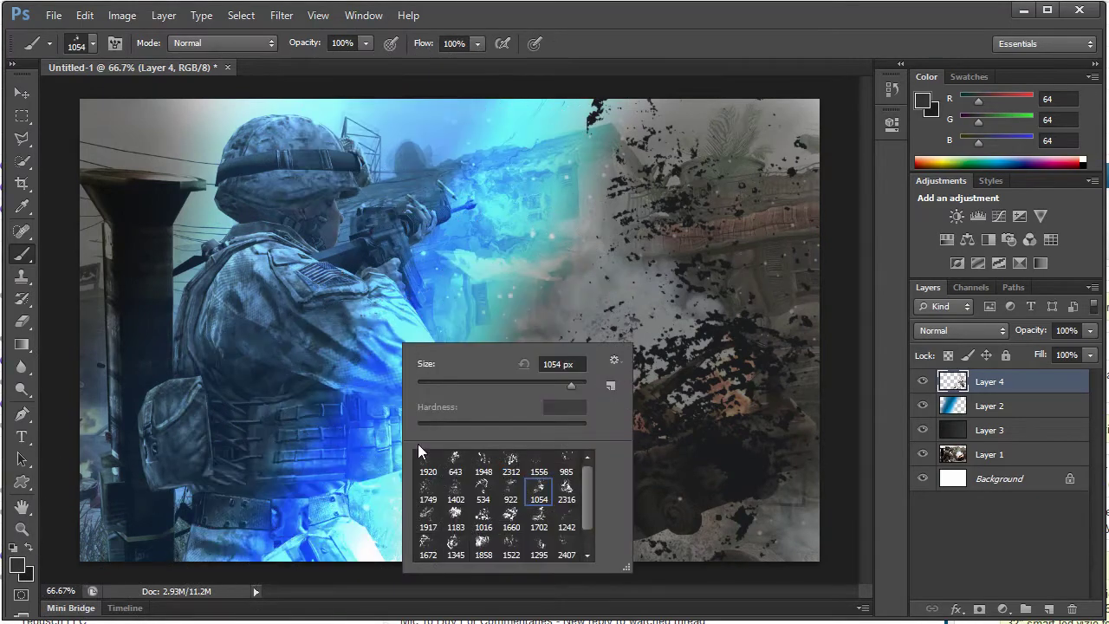
double_click(482, 516)
click(485, 329)
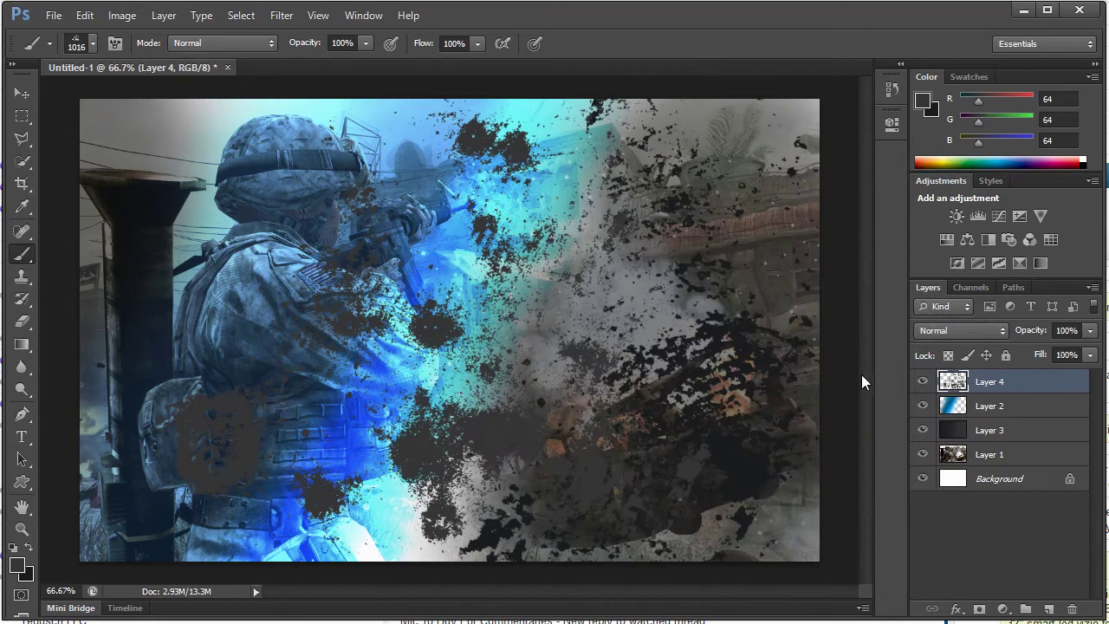
right_click(477, 305)
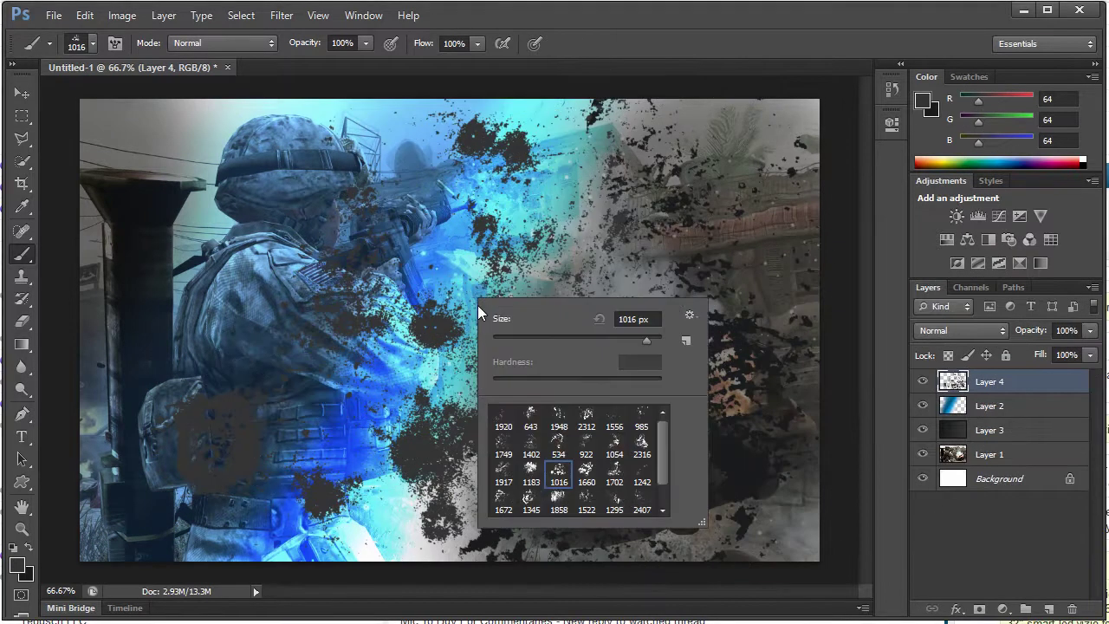
click(504, 499)
click(260, 260)
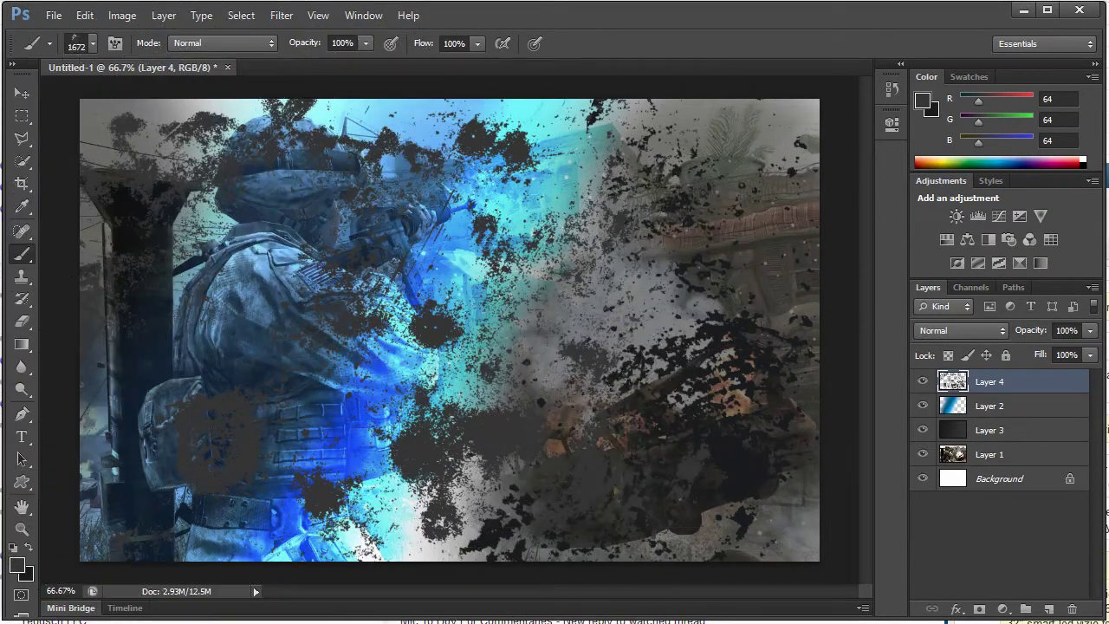
key(ctrl+z)
alt+click(225, 217)
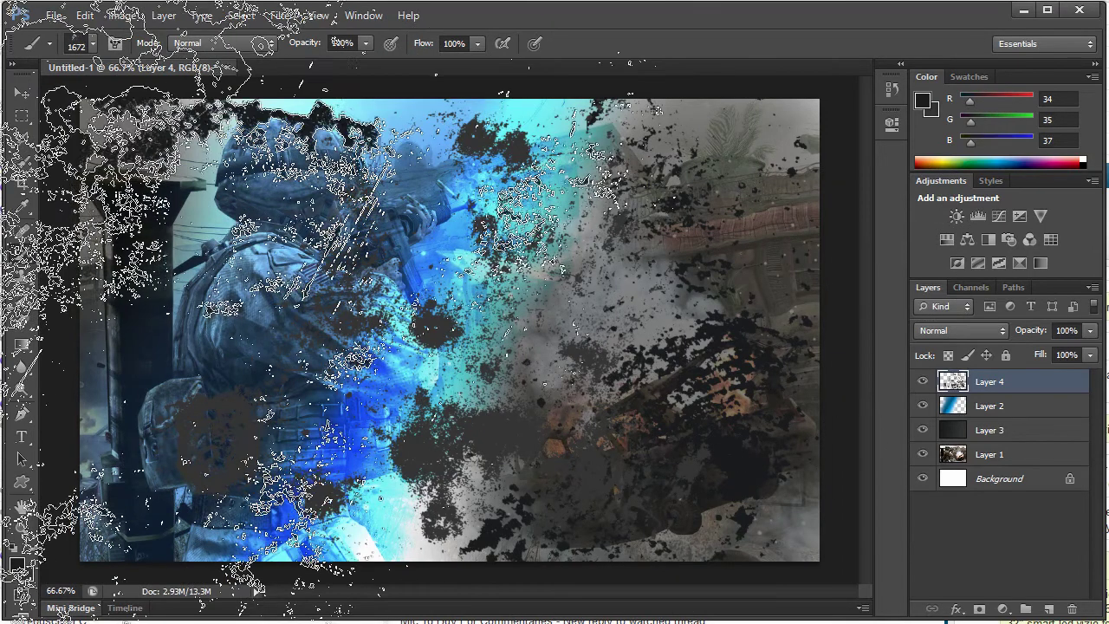
click(225, 216)
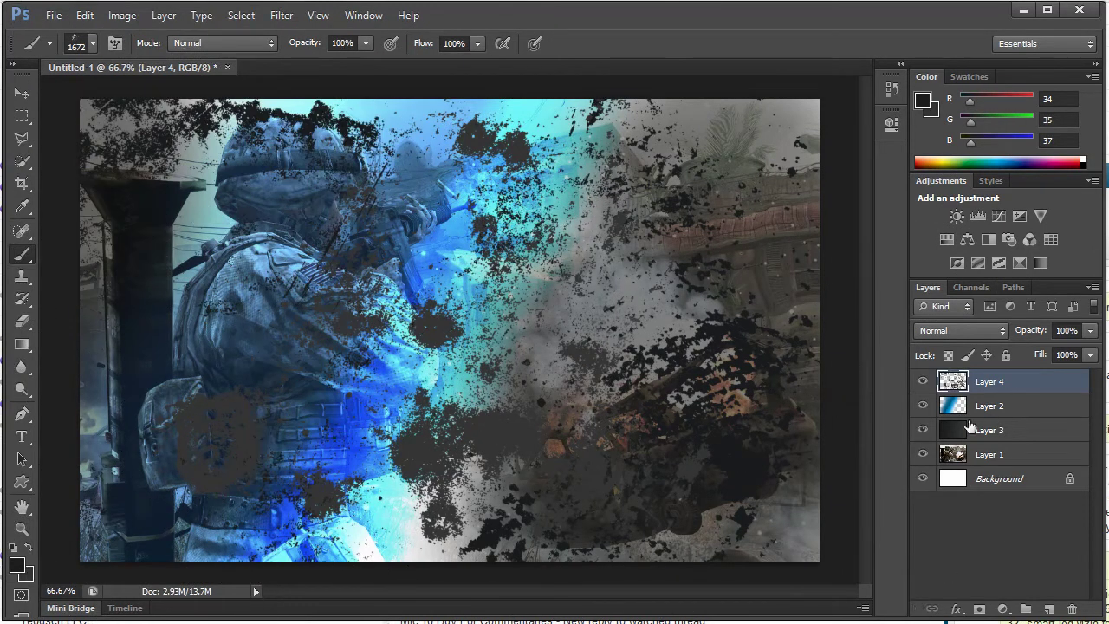
Delete the splatter inside Layer 2's shape and deselect
ctrl+click(953, 405)
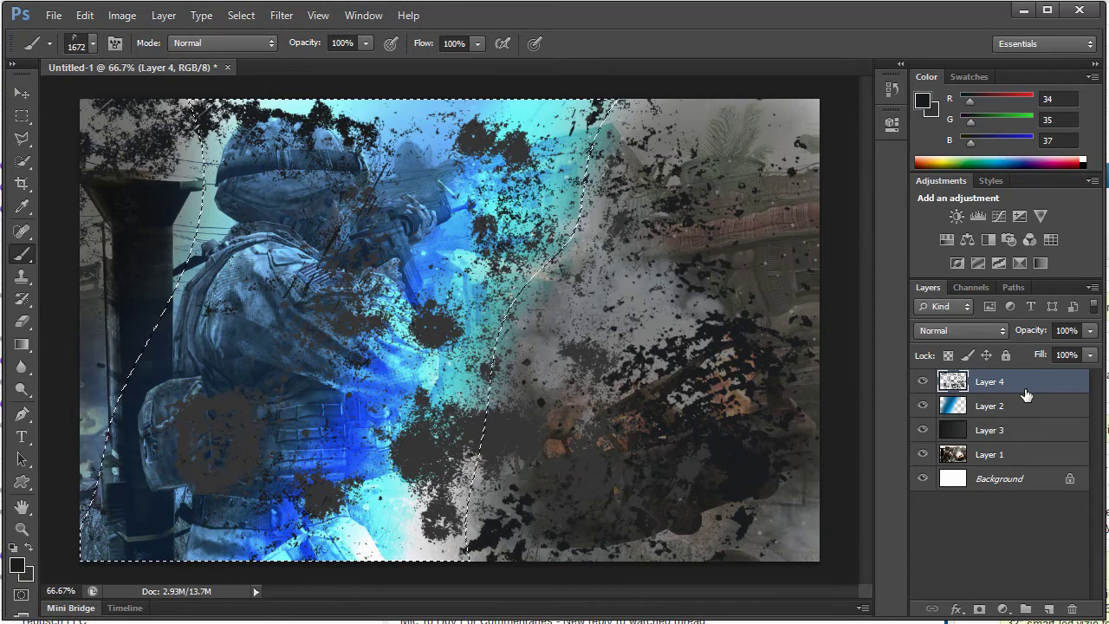
key(Delete)
key(ctrl+d)
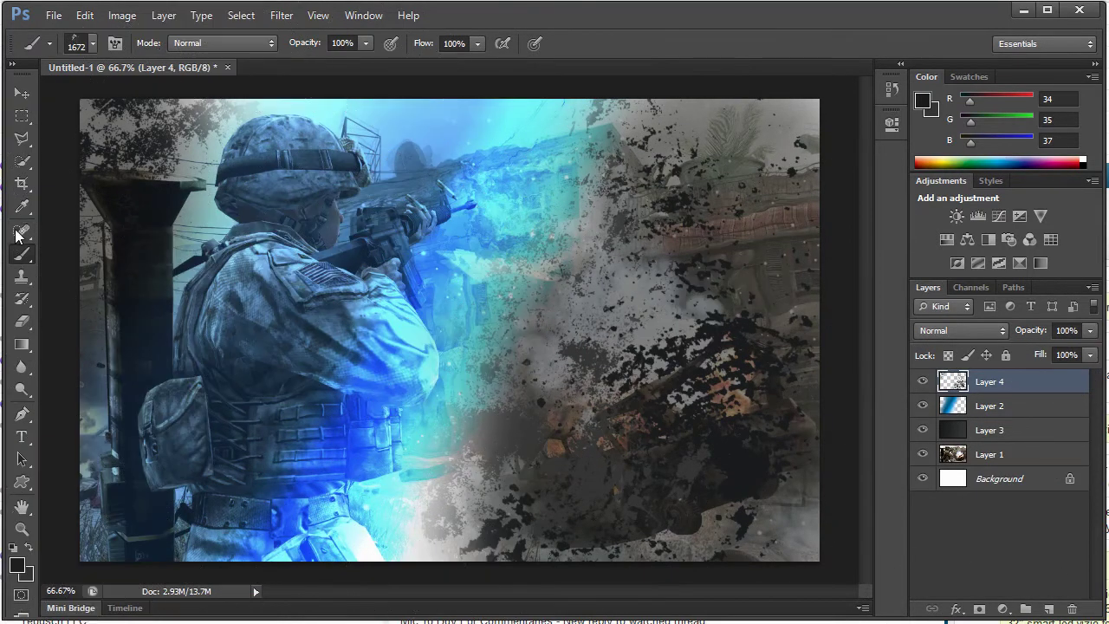
Fill a new Layer 5 with green 24ac00, blended in Color at 46% opacity
click(1048, 609)
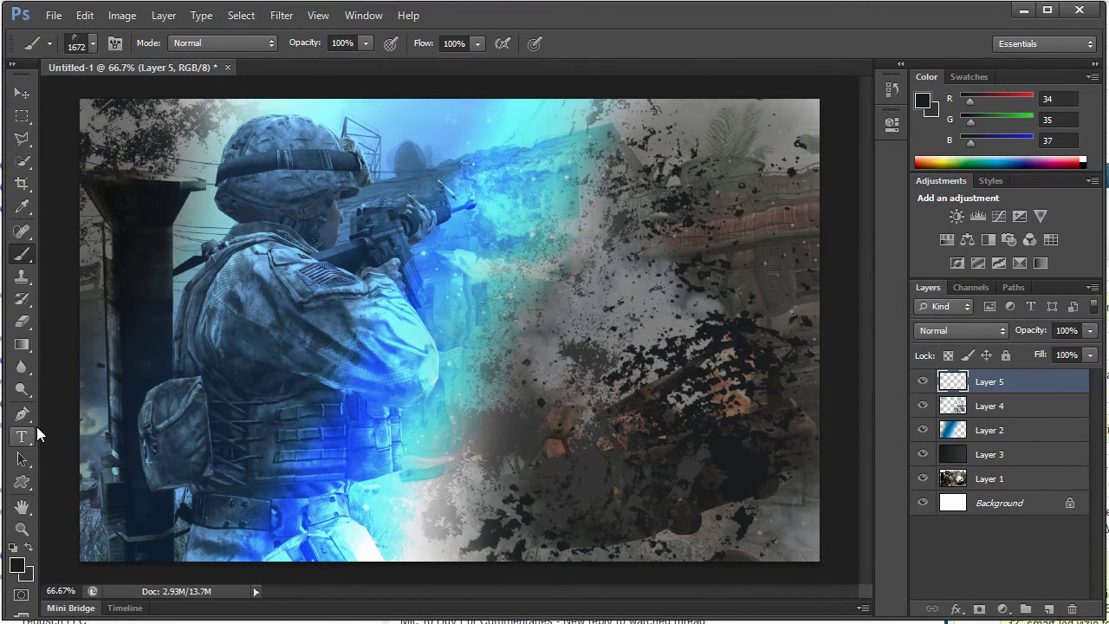
click(17, 564)
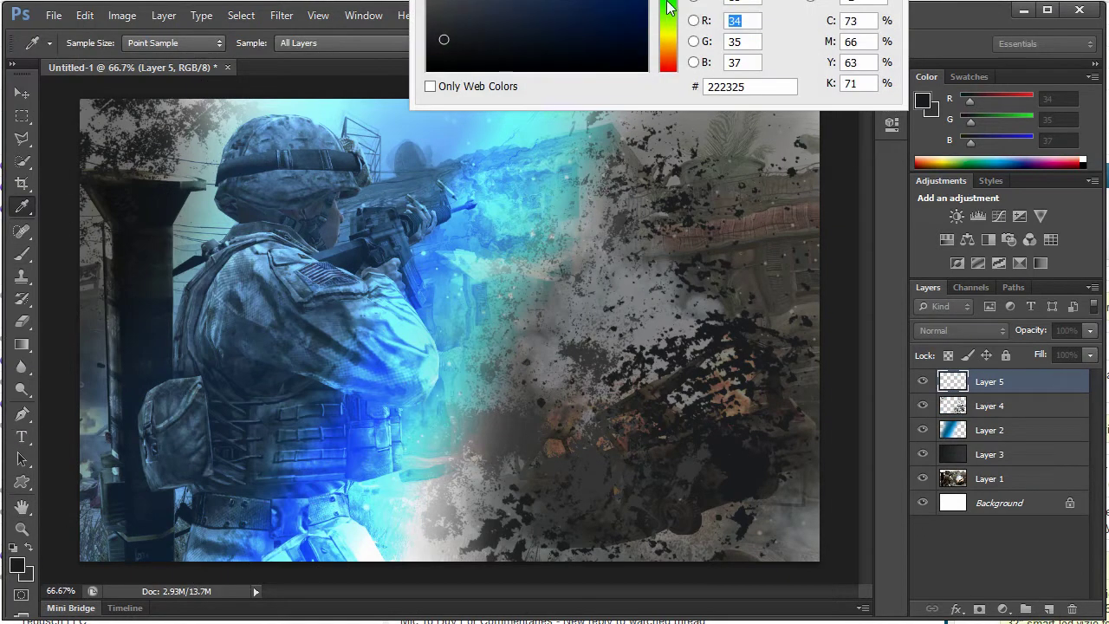
drag(668, 16, 668, 5)
key(Return)
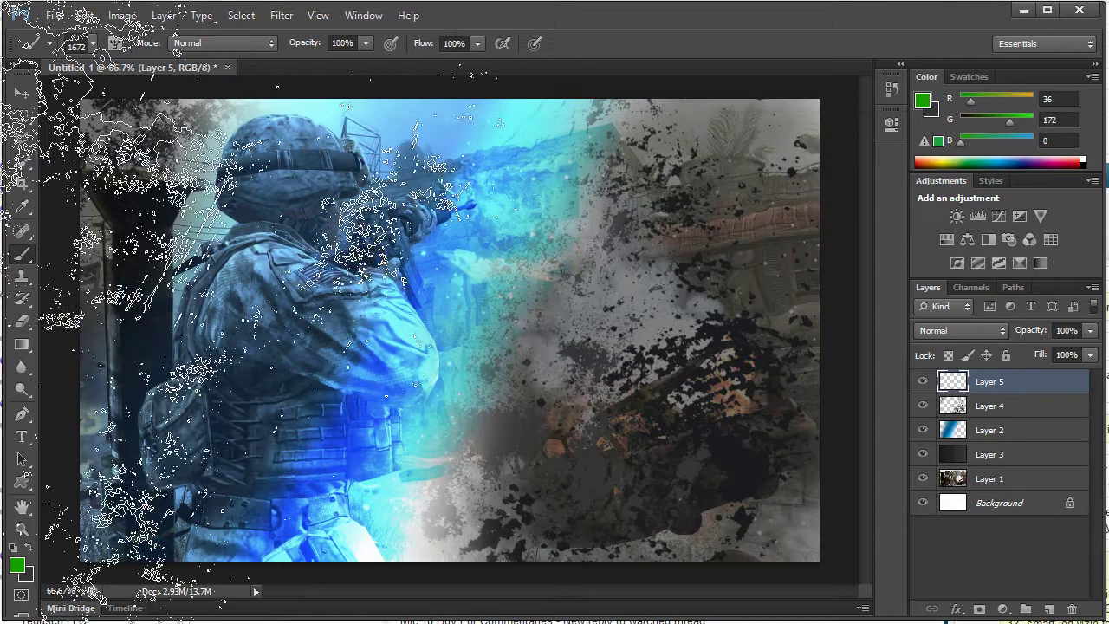
right_click(21, 344)
click(87, 360)
click(291, 288)
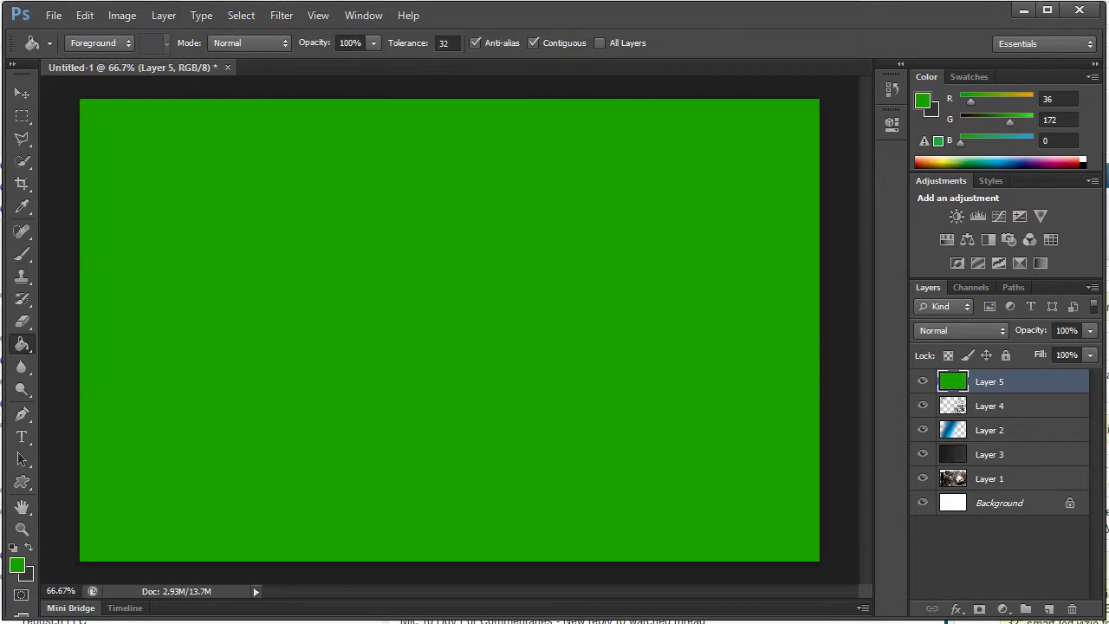
click(937, 331)
click(952, 300)
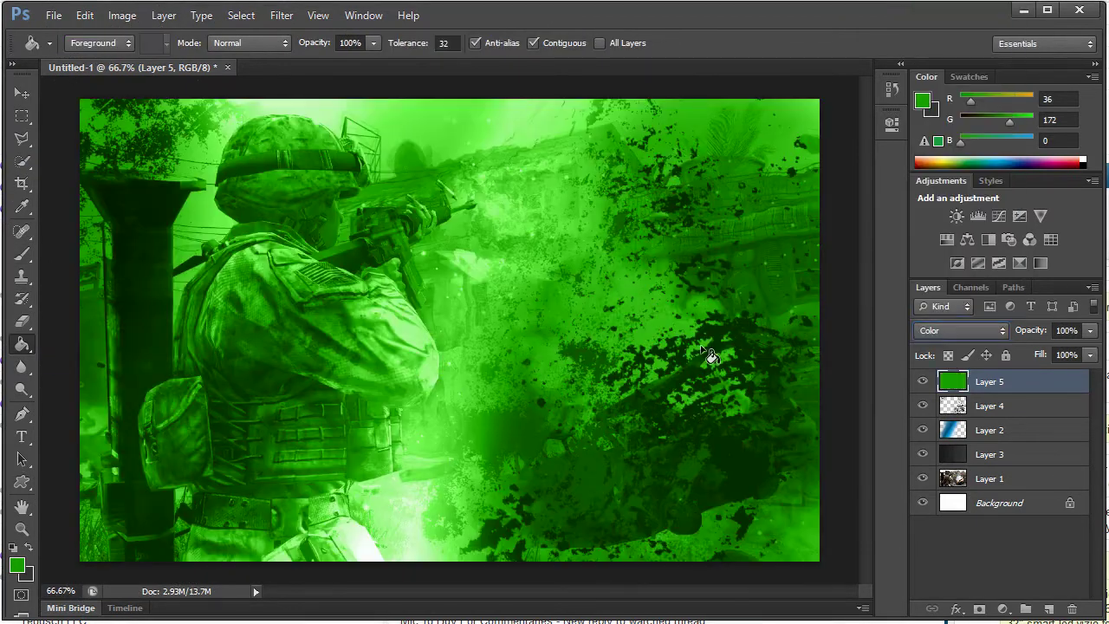
click(1090, 331)
drag(1085, 347, 1075, 355)
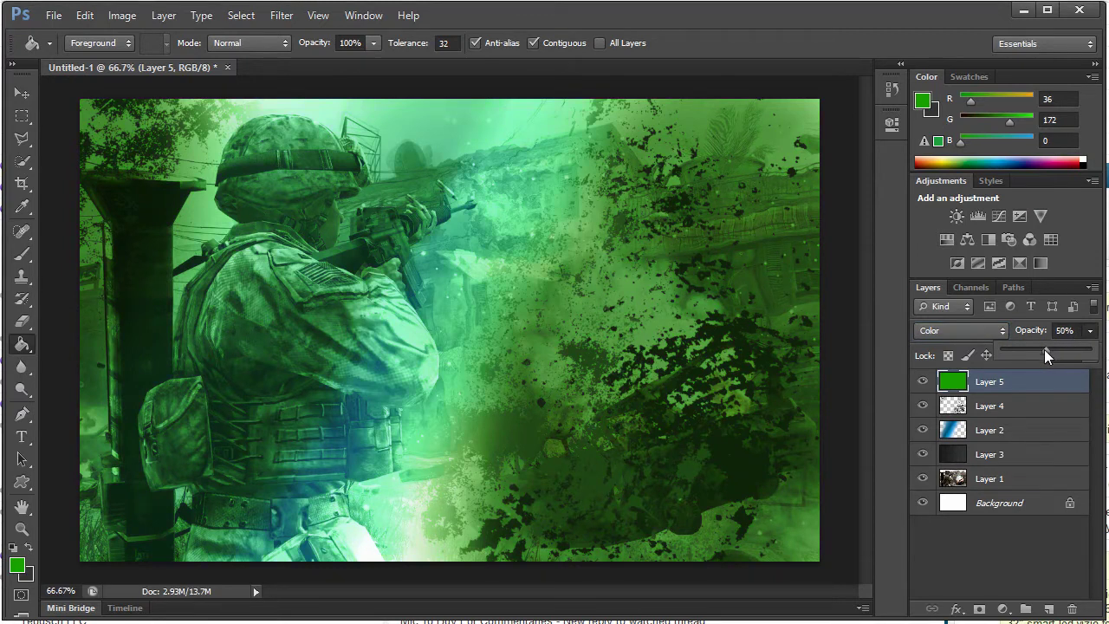
Lower Layer 2's opacity to 55%, then reselect Layer 5
click(988, 430)
click(1090, 331)
drag(1082, 358, 1051, 351)
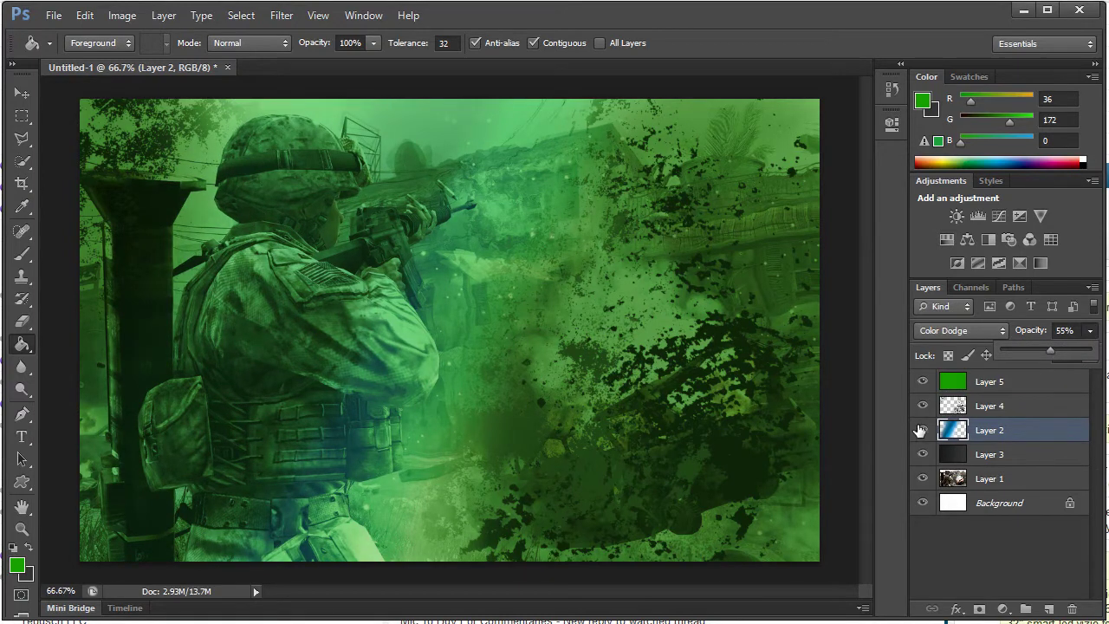
click(1027, 382)
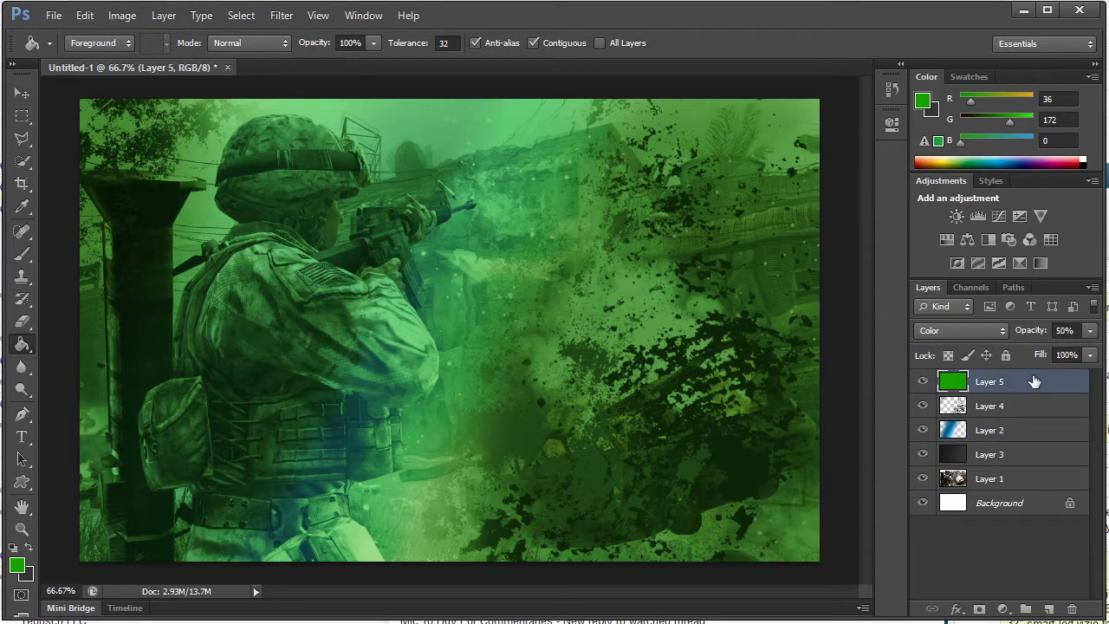
click(1091, 331)
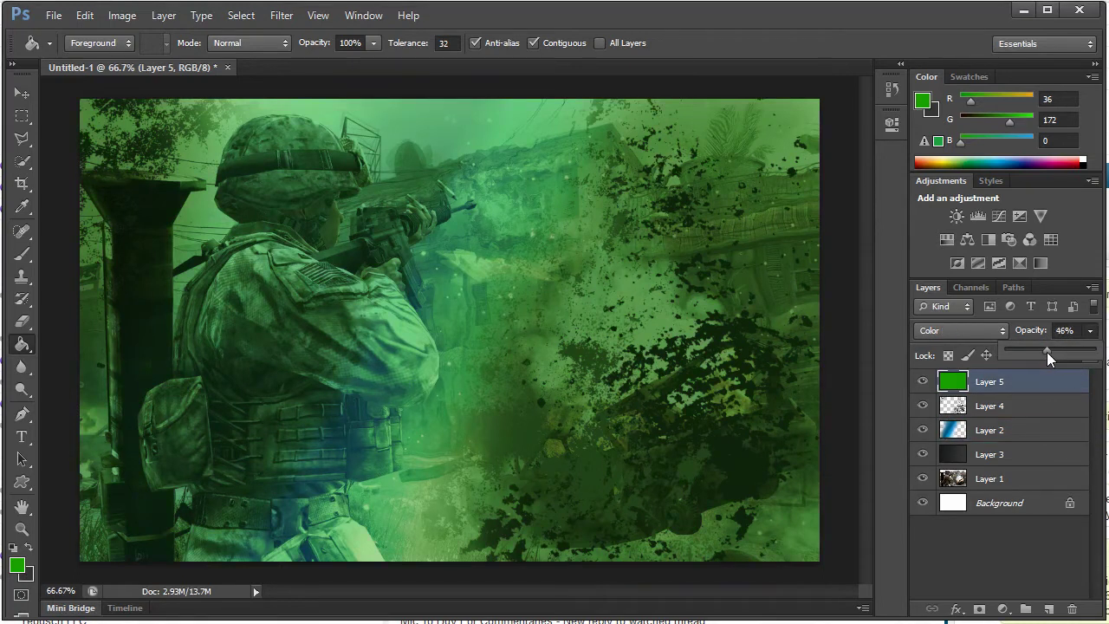
Duplicate Layer 4 and nudge the copy to the left
click(1007, 416)
drag(1046, 414, 1048, 609)
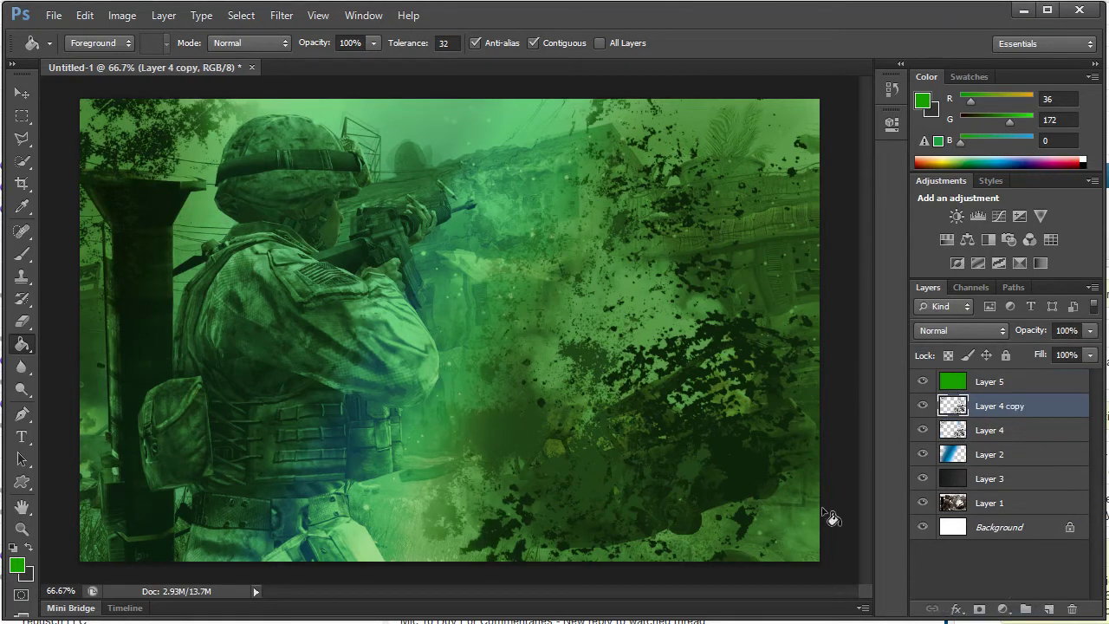
key(v)
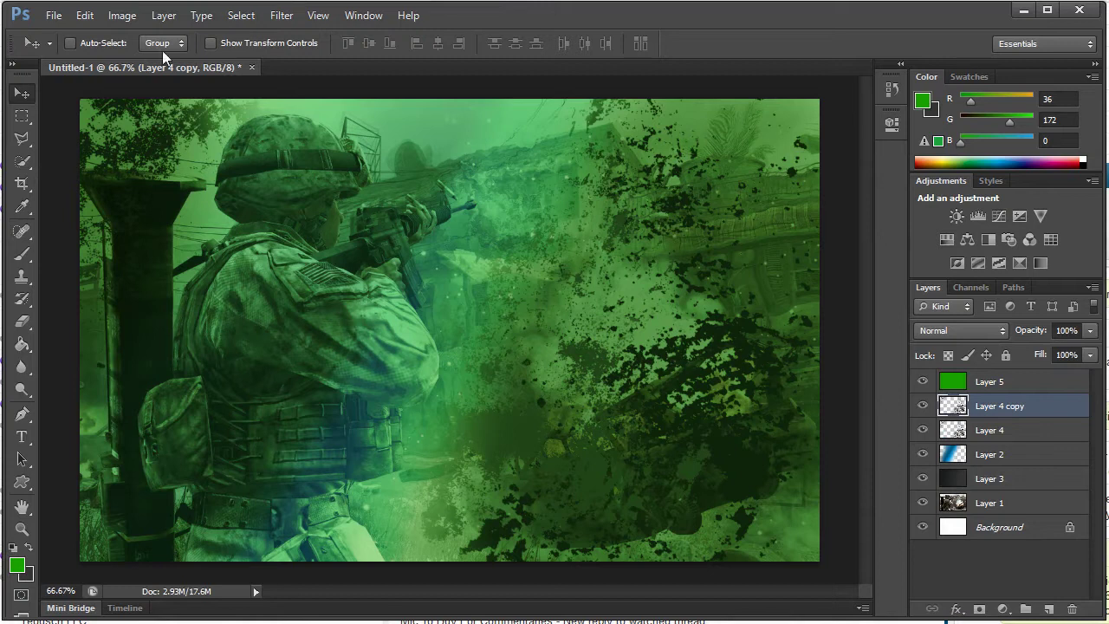
key(shift+Left)
key(shift+Left)
key(shift+Left)
key(shift+Left)
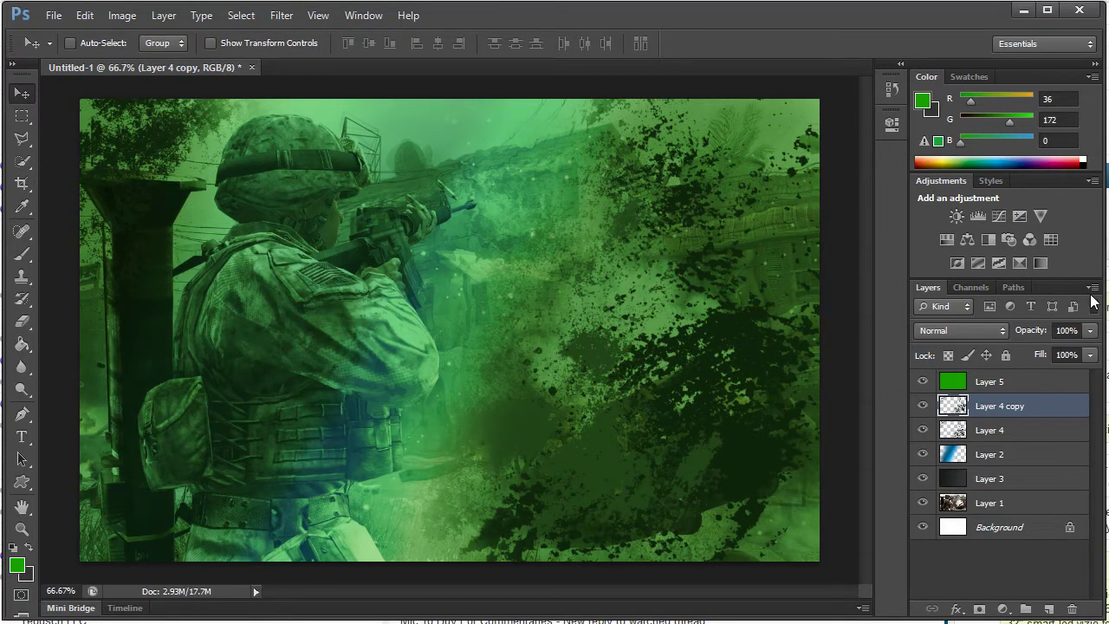
Blend Layer 4 copy in Color Dodge and shift it slightly
click(980, 336)
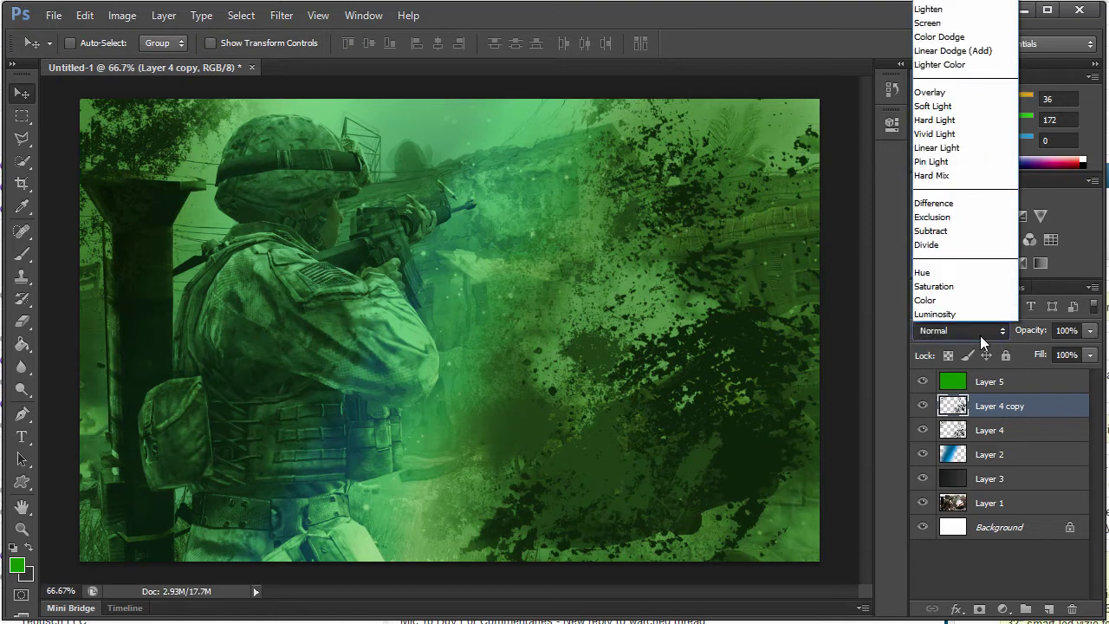
click(980, 336)
key(Down)
key(Down)
key(Down)
key(Down)
key(Down)
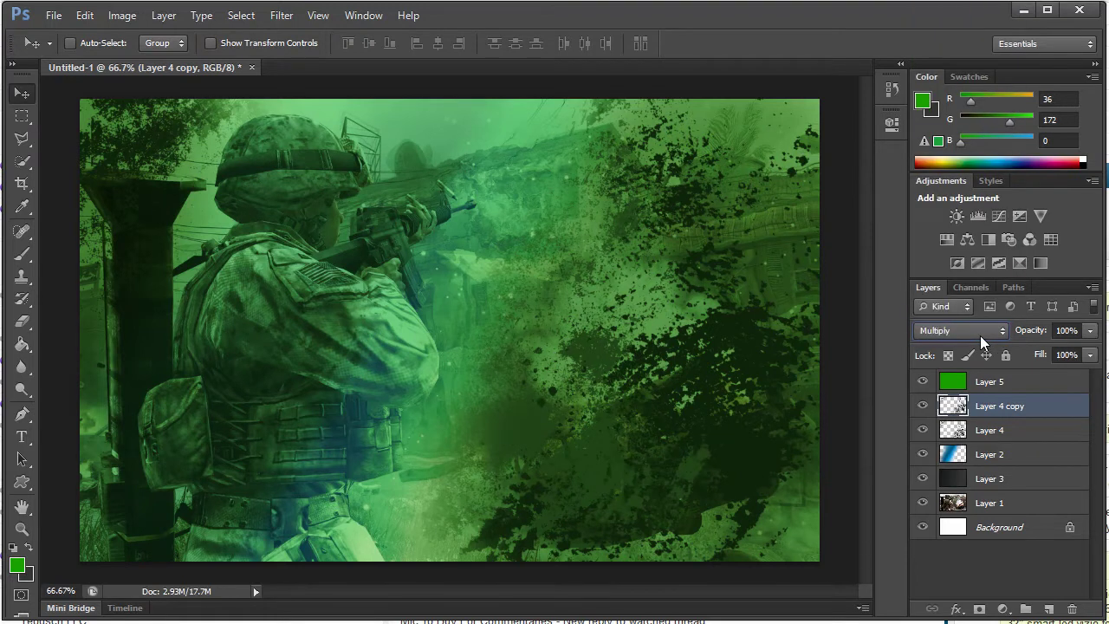
key(Down)
key(Down)
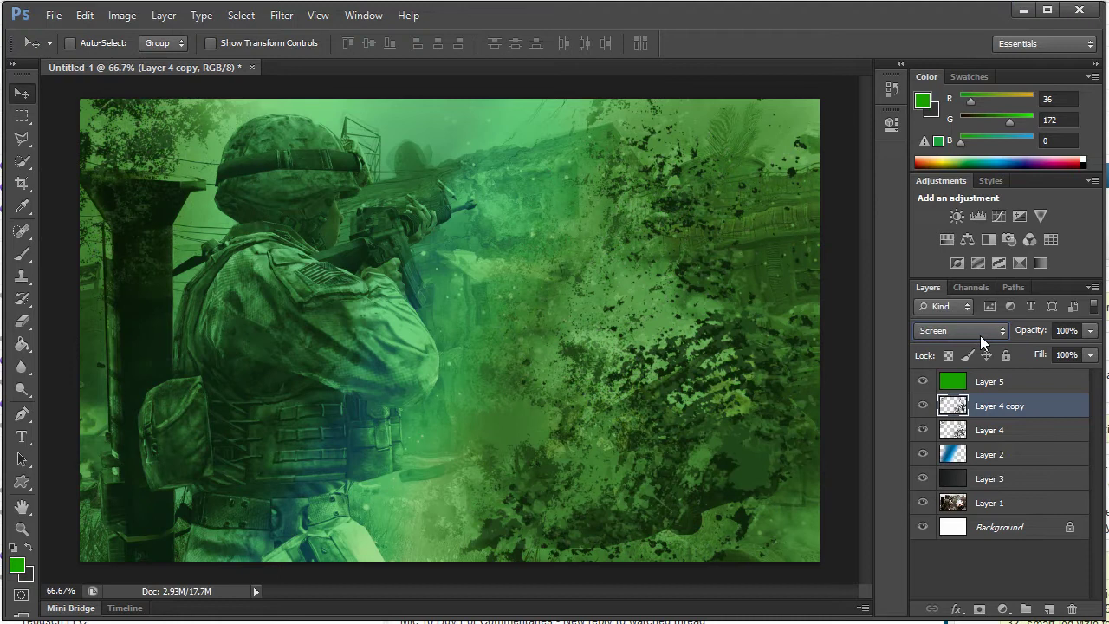
scroll(980, 335, down, 1)
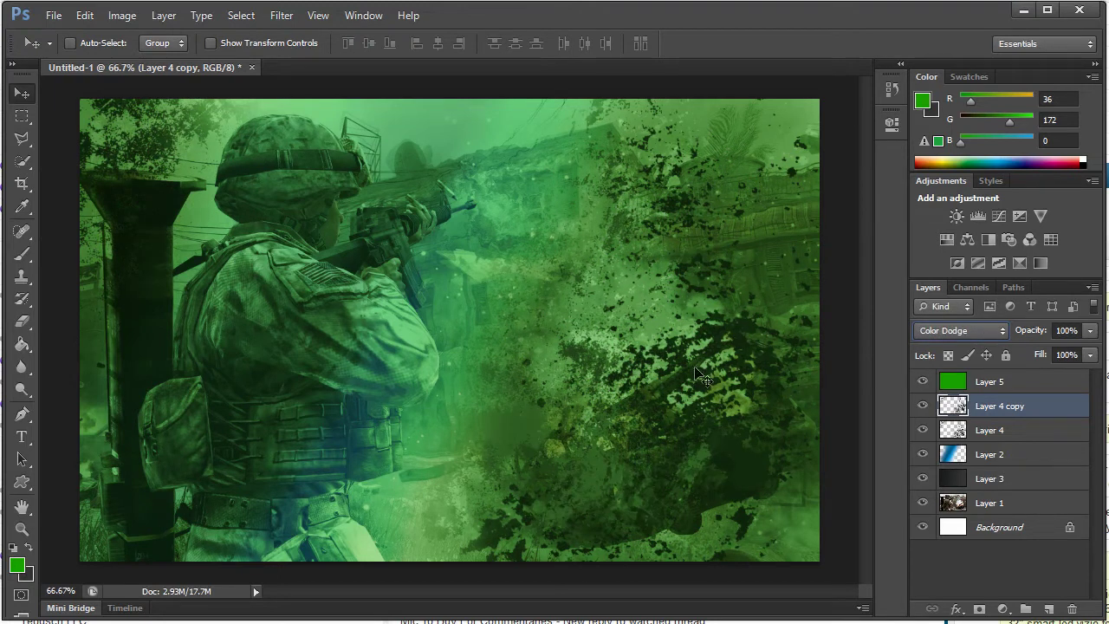
drag(695, 367, 702, 401)
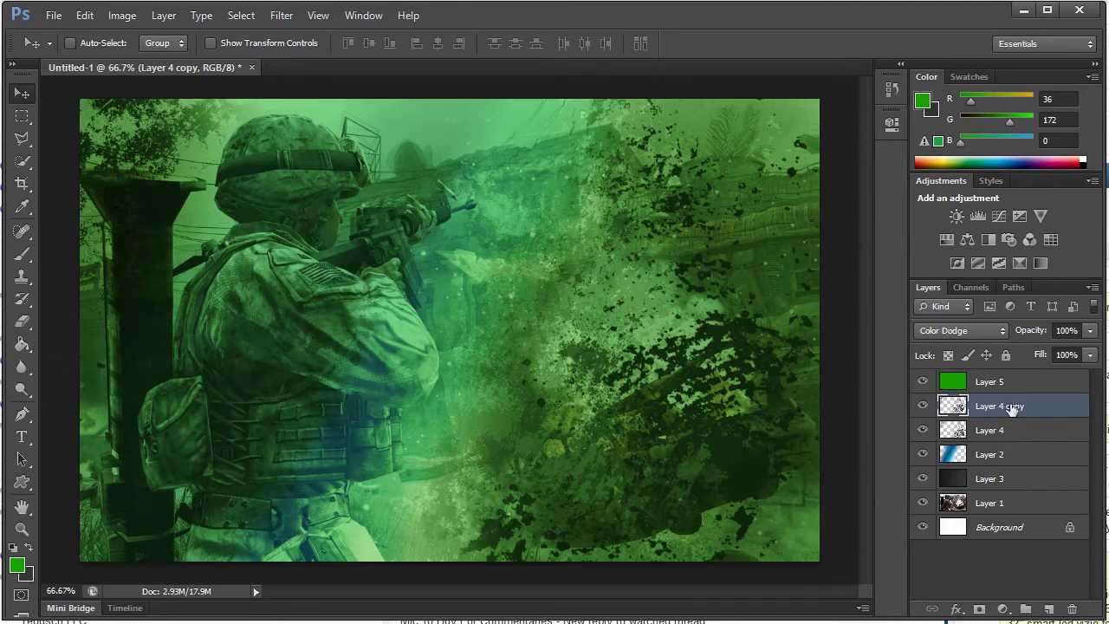
Add empty Layer 6 on top, then apply Auto Tone and Auto Color to Layer 1
click(1040, 387)
click(1047, 609)
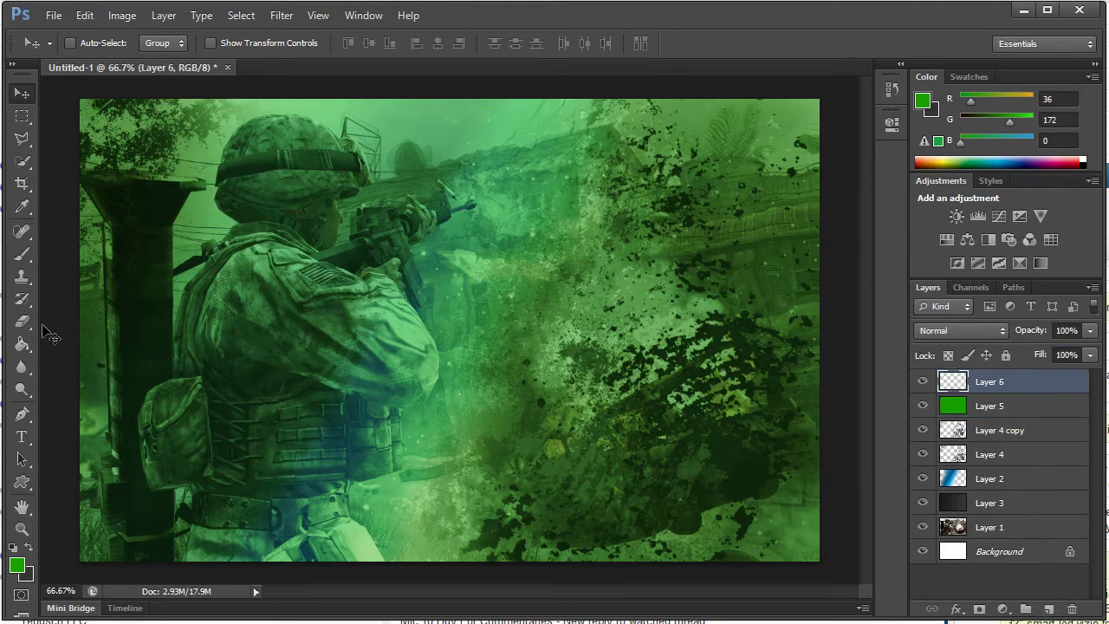
click(1026, 536)
click(122, 15)
mouse_move(143, 59)
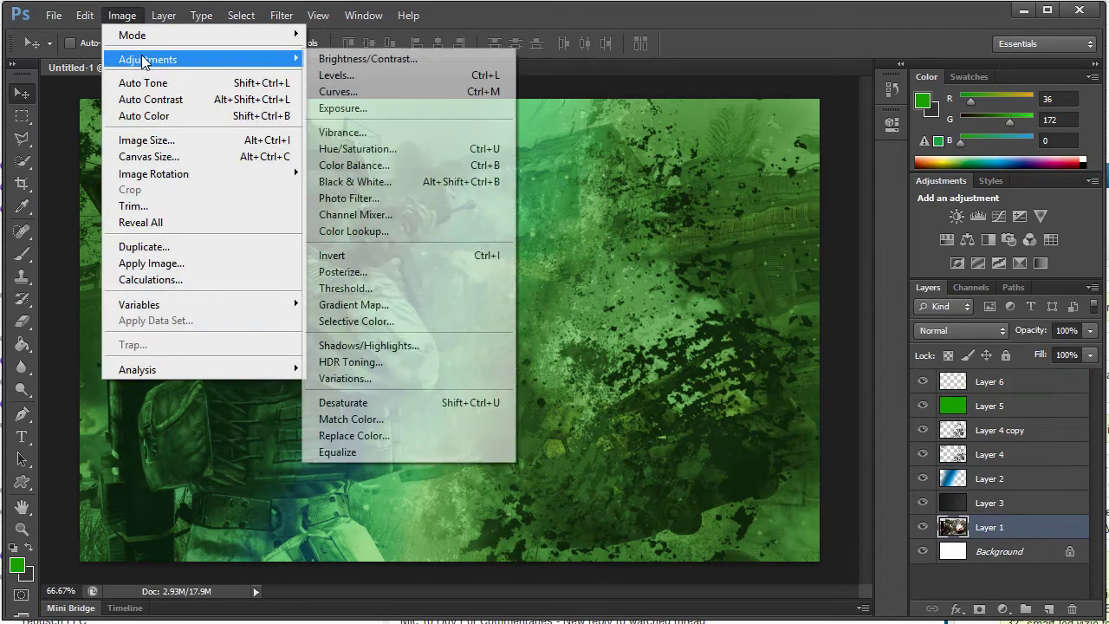
click(178, 85)
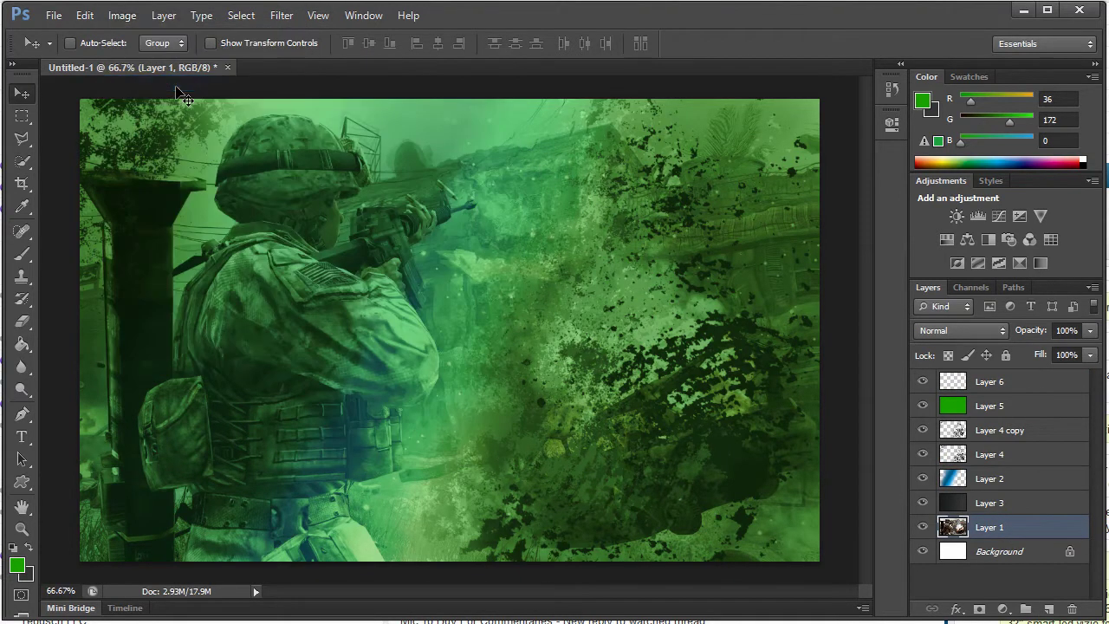
click(123, 15)
click(173, 82)
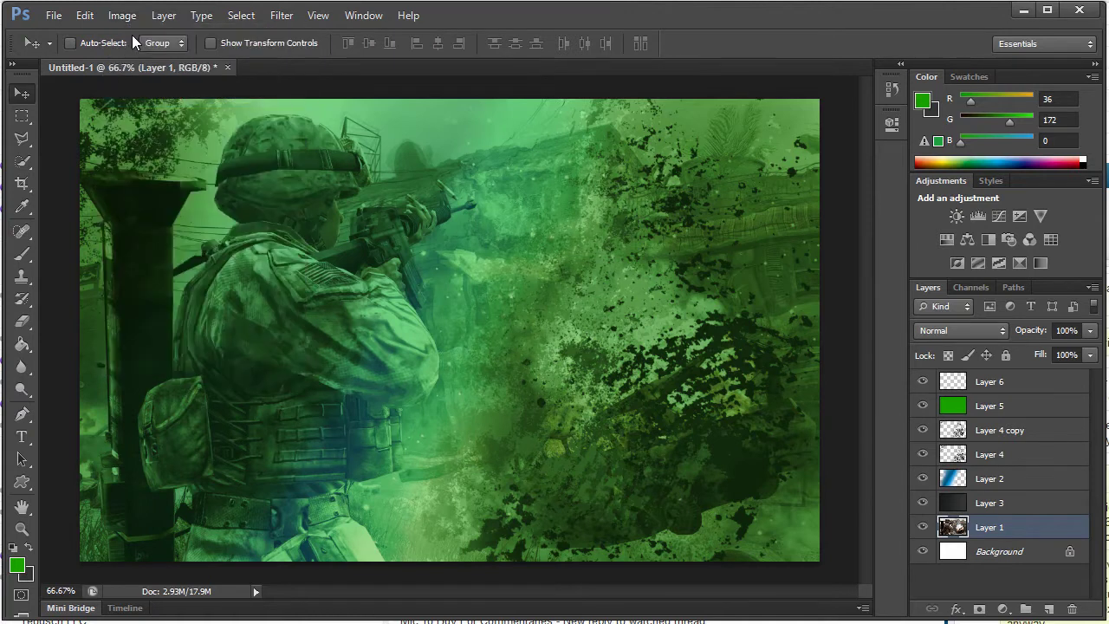
click(123, 15)
click(144, 115)
Set Shadows/Highlights to 0% shadows and 100% highlights, checking the preview
click(122, 14)
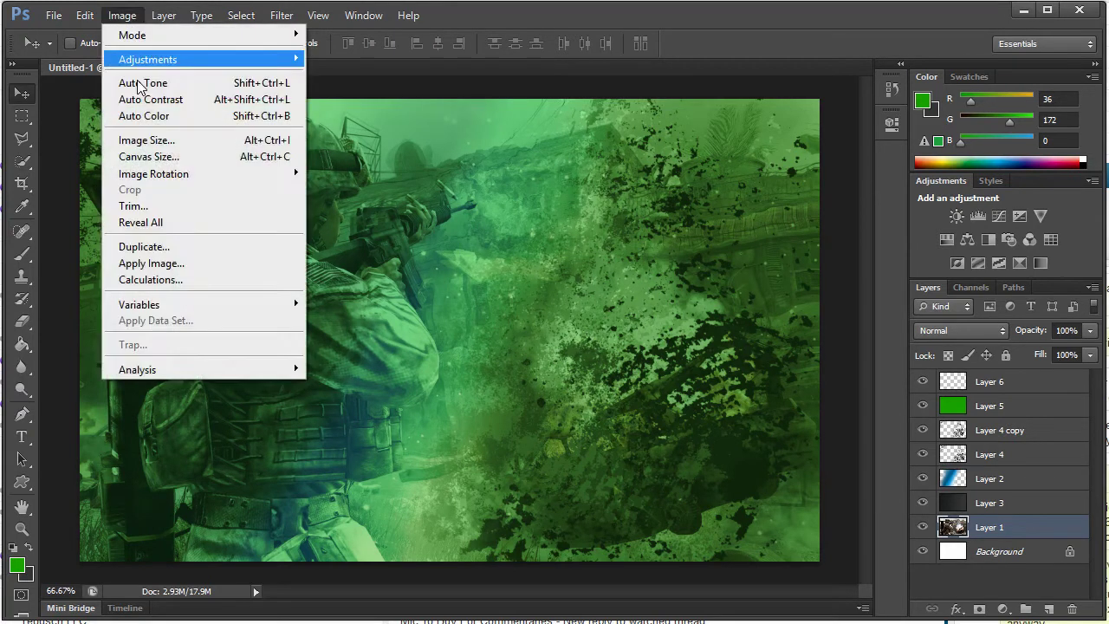
mouse_move(240, 61)
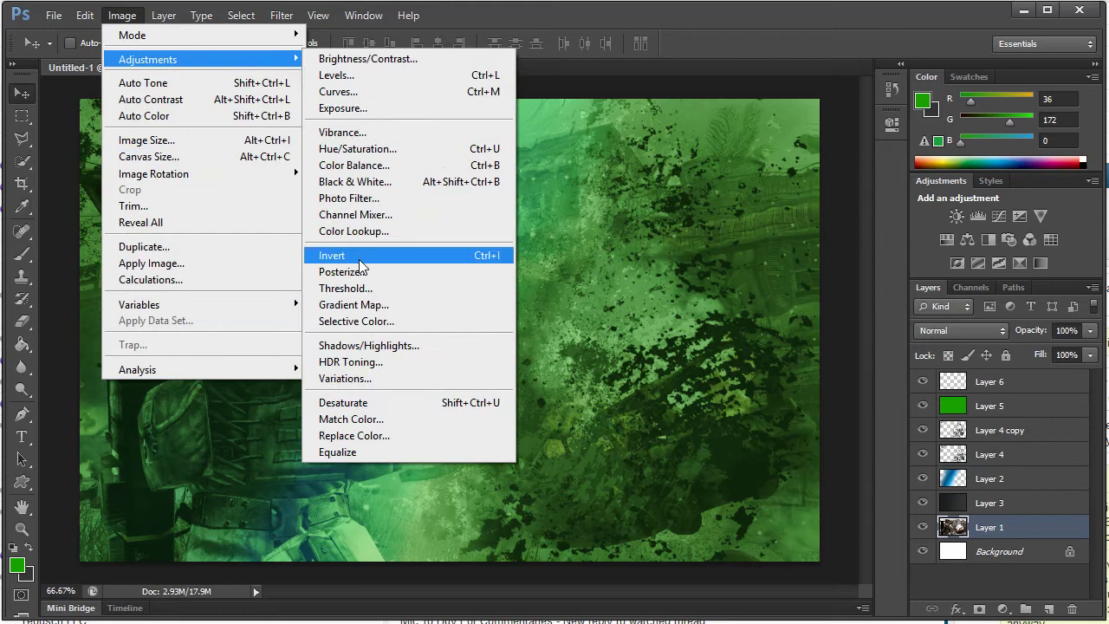
click(386, 346)
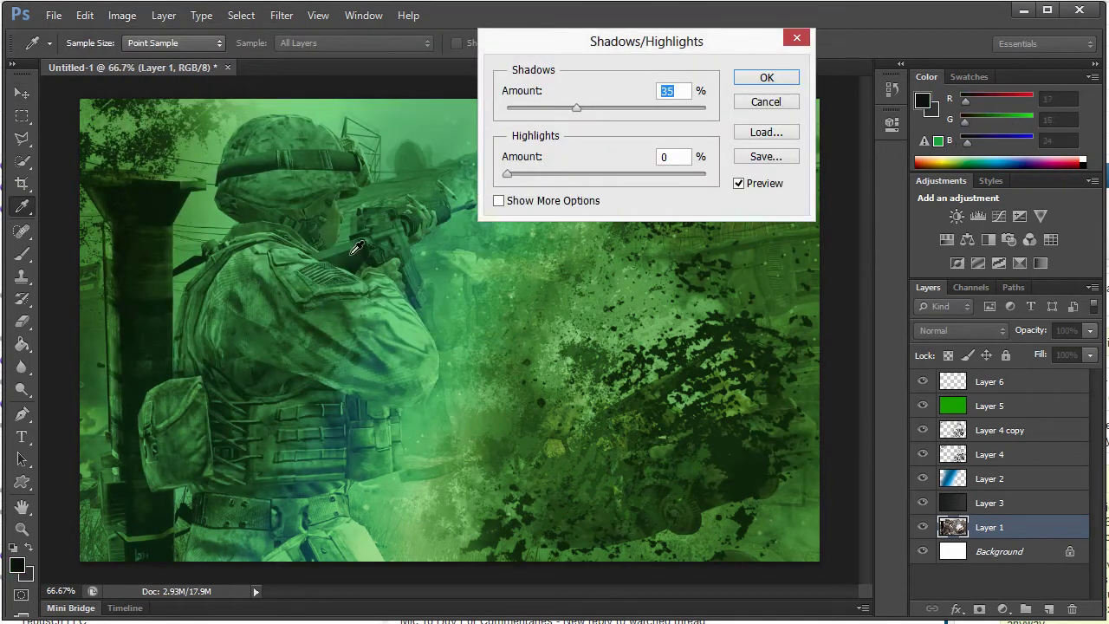
drag(576, 108, 453, 111)
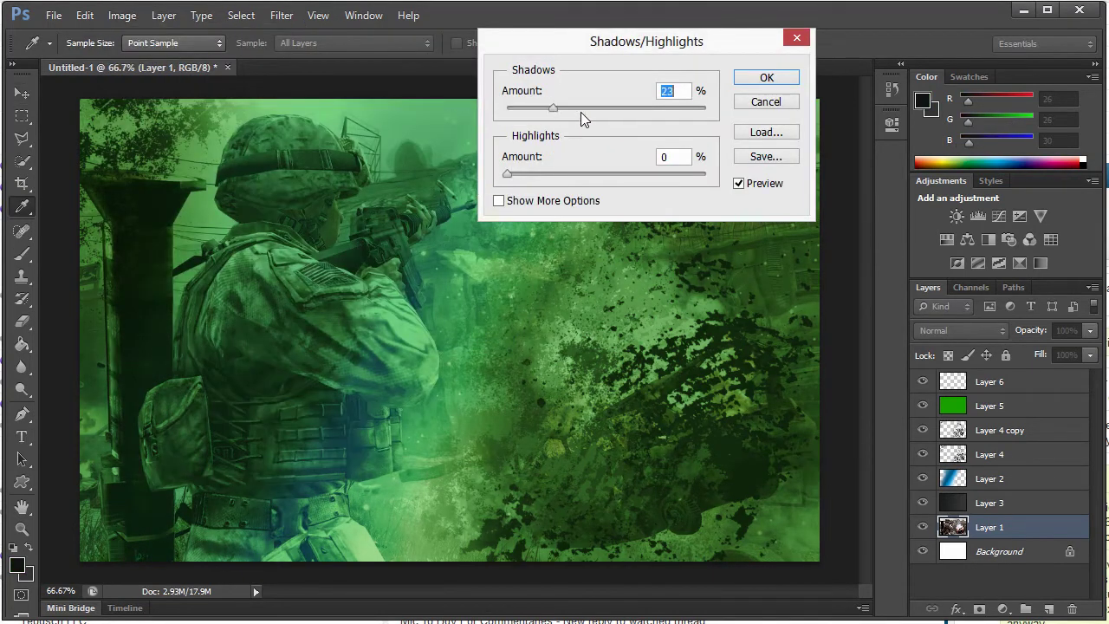
drag(582, 113, 658, 113)
click(152, 197)
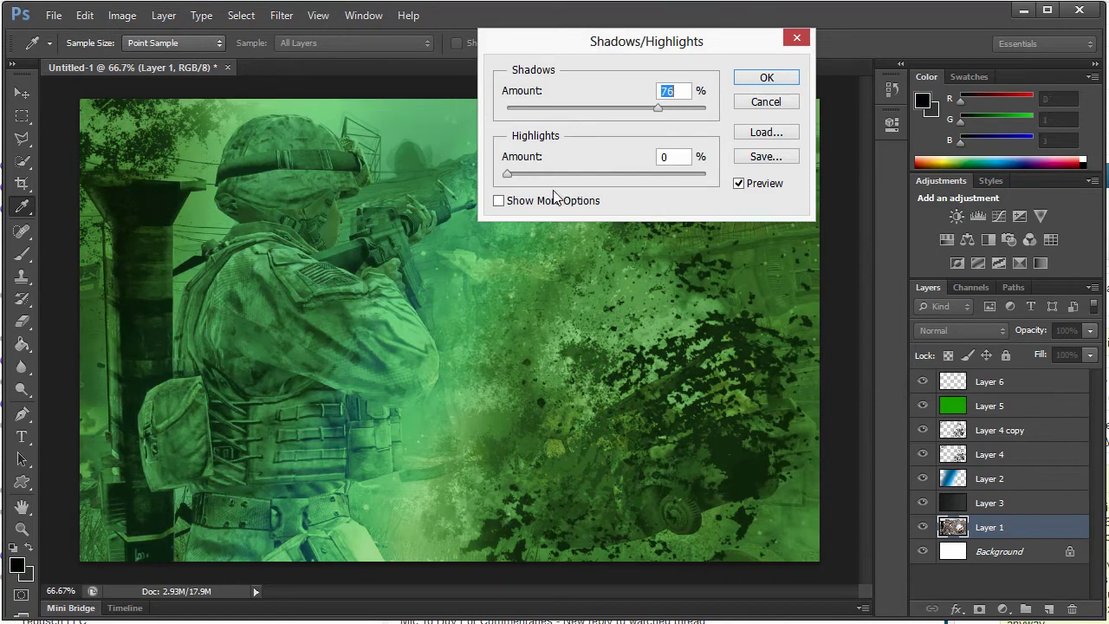
drag(536, 176, 774, 184)
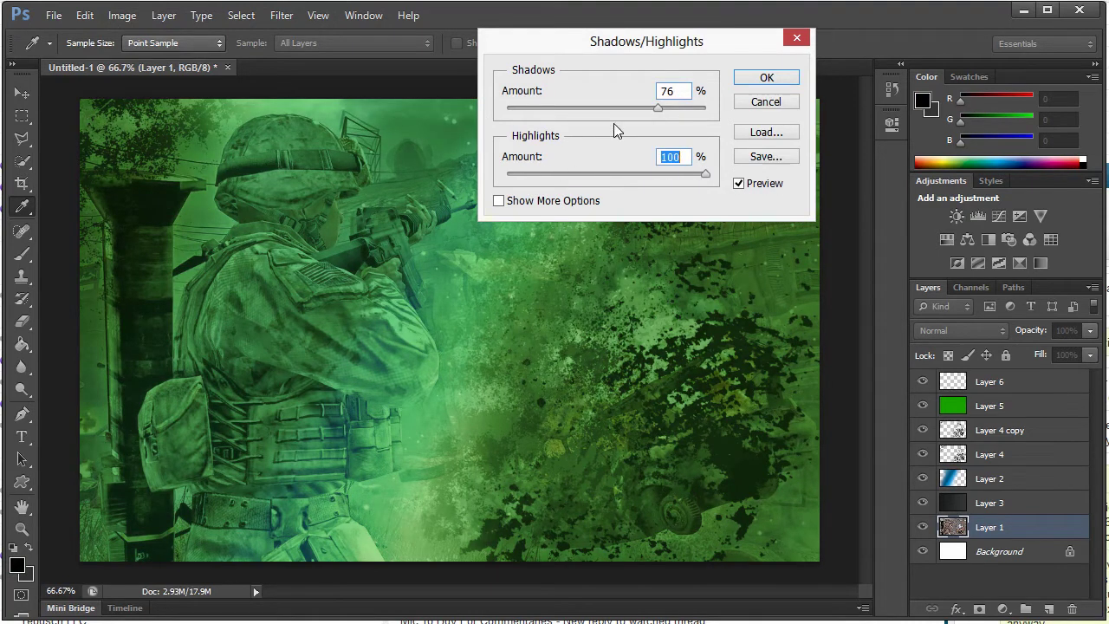
drag(658, 109, 396, 110)
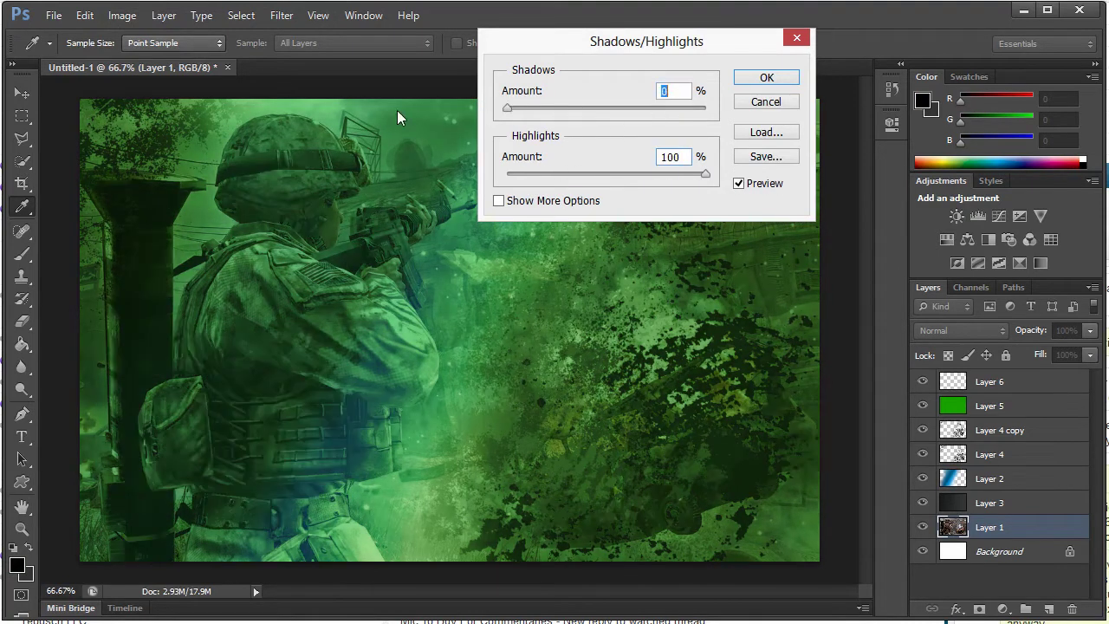
click(750, 190)
click(751, 190)
Apply the Shadows/Highlights correction, then open and cancel Color Halftone
click(749, 82)
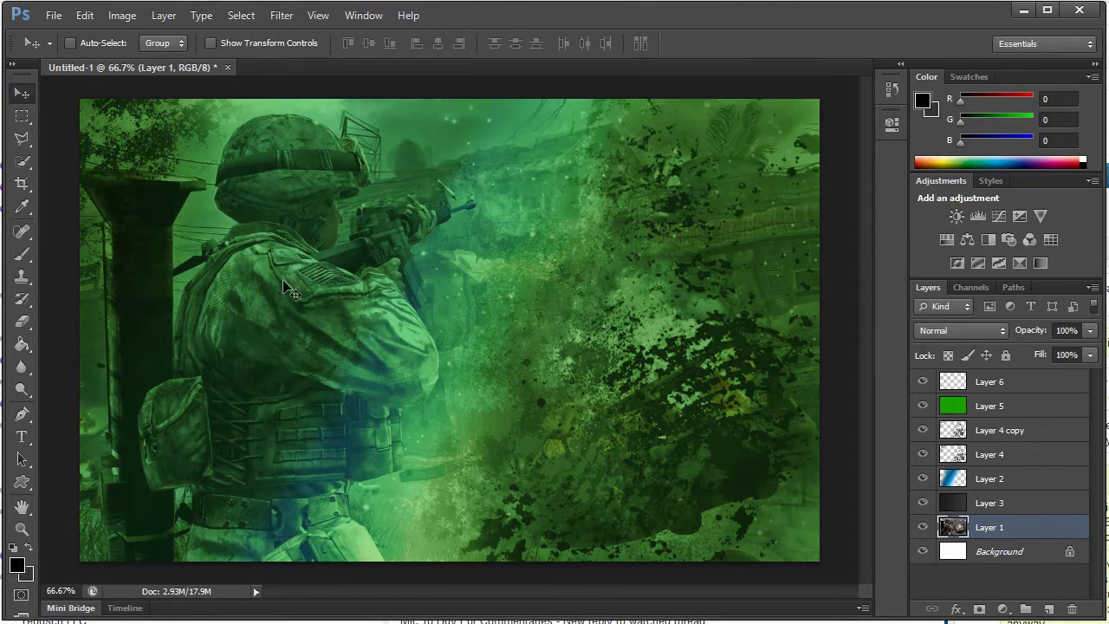
click(83, 15)
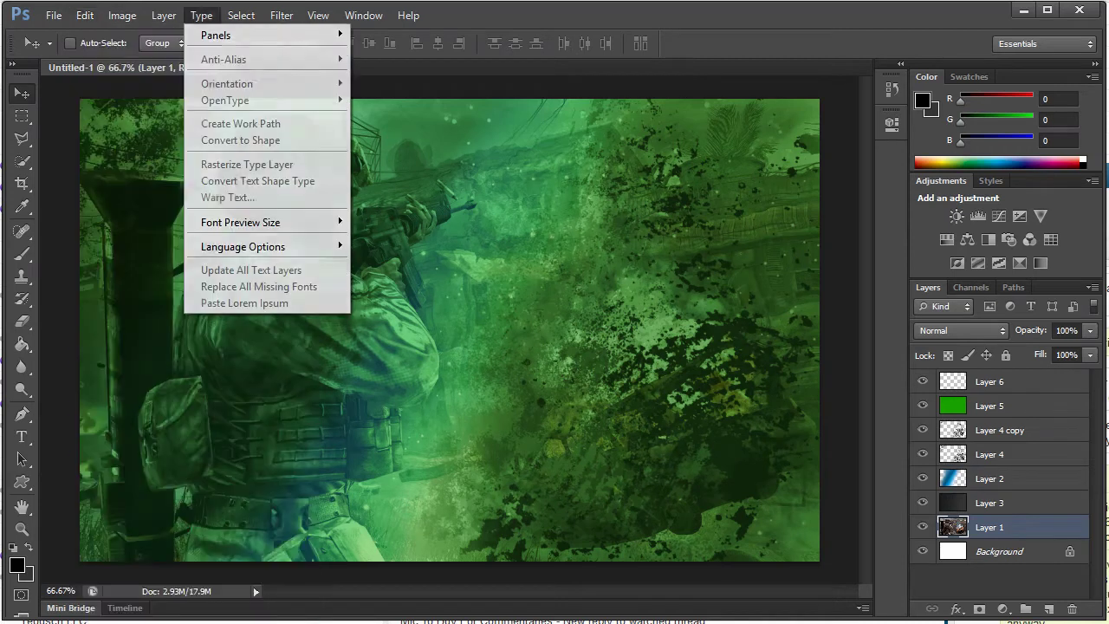
mouse_move(383, 20)
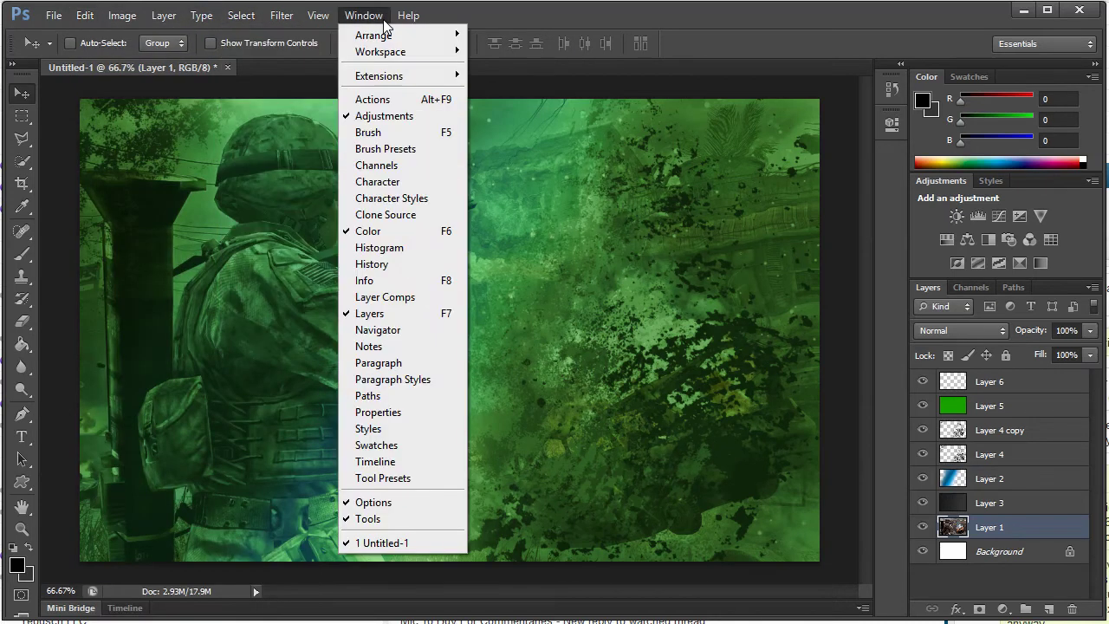
mouse_move(282, 14)
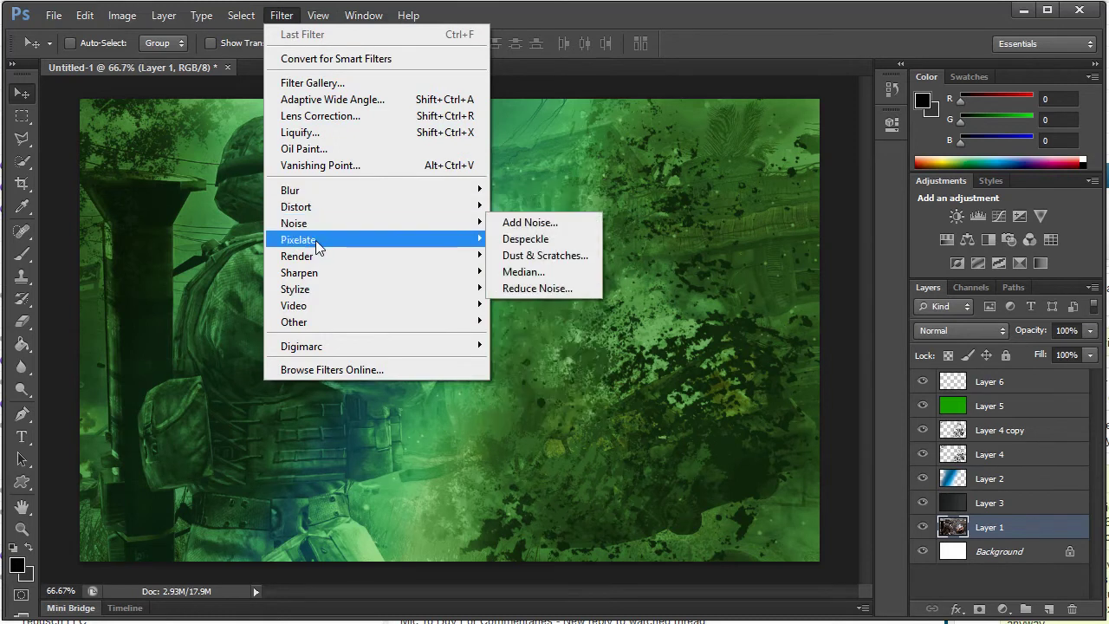
mouse_move(317, 244)
click(544, 240)
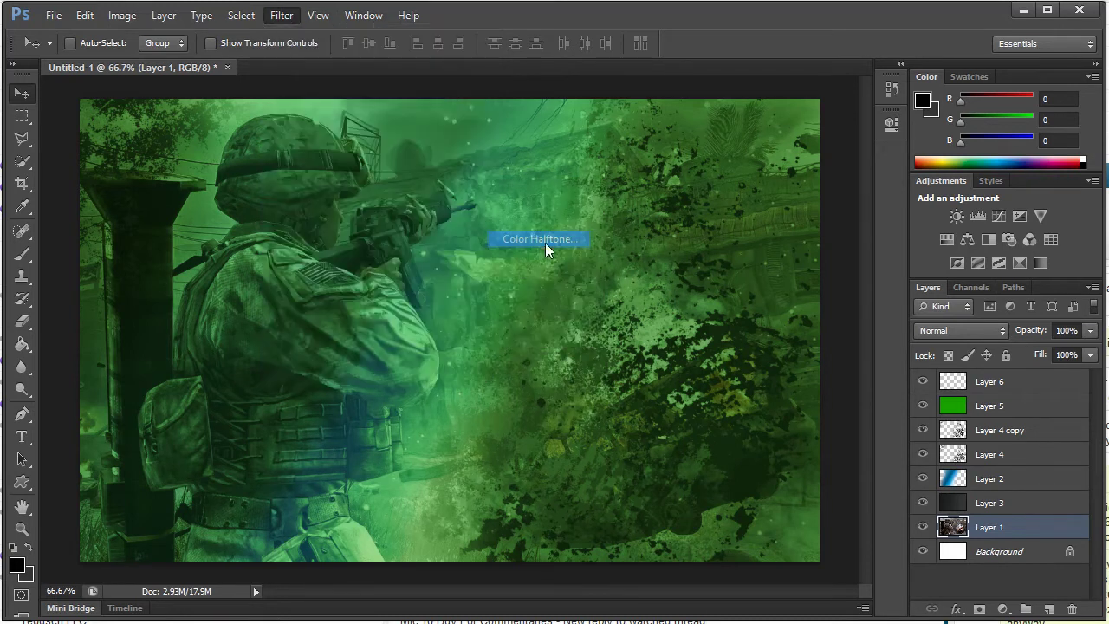
click(758, 108)
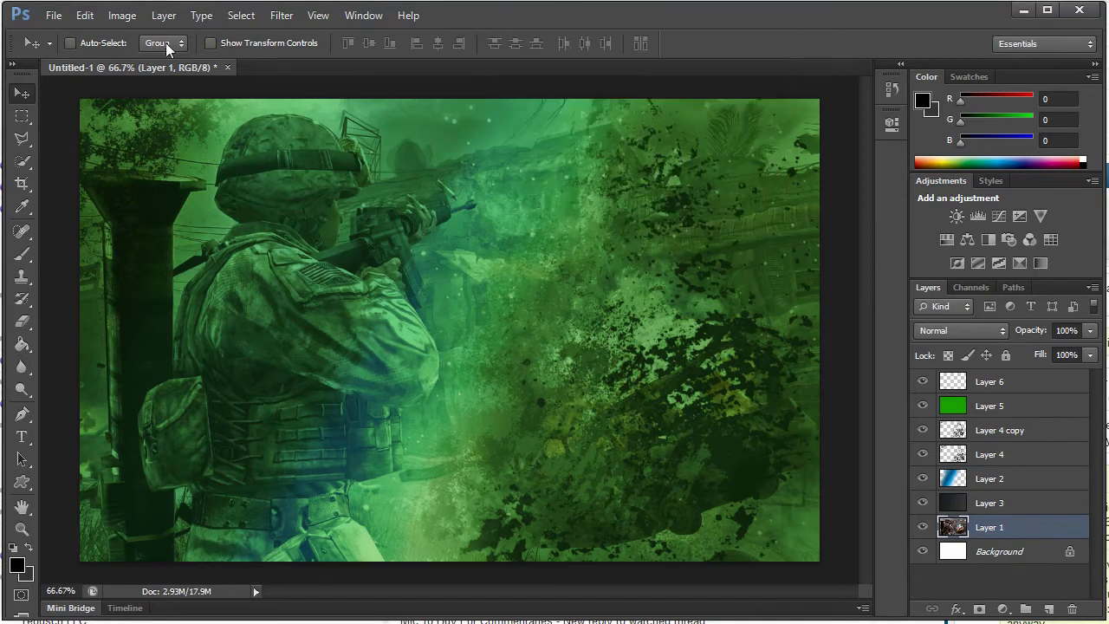
Launch Filter > Render > Lighting Effects on Layer 1
click(281, 15)
mouse_move(358, 257)
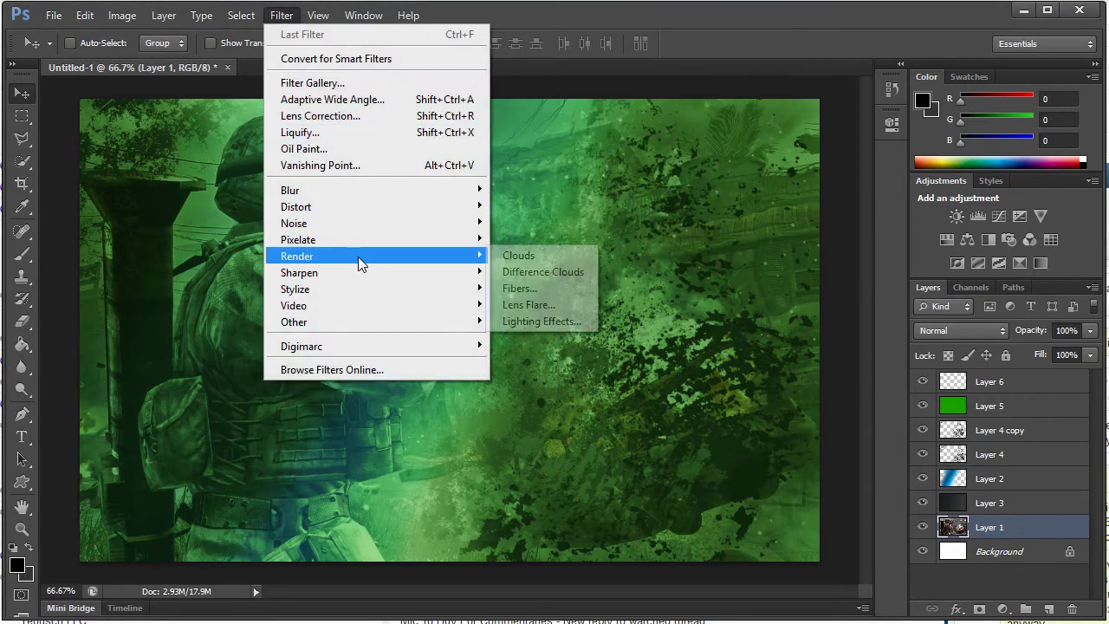
click(541, 321)
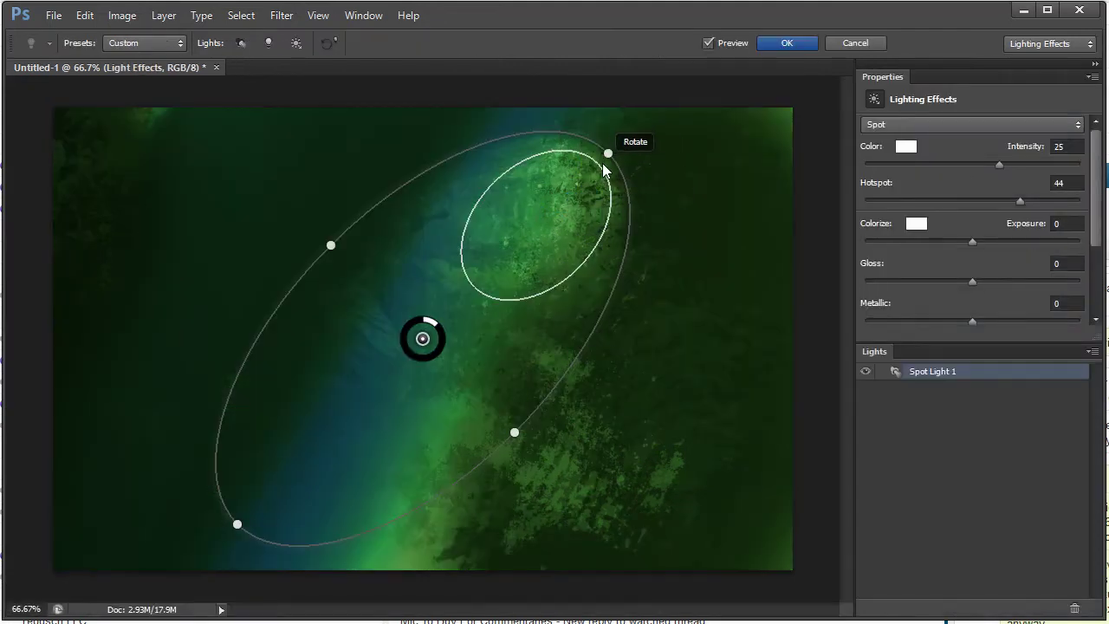
Reshape the spot light into a large circle centred on the soldier and apply it
drag(608, 154, 117, 508)
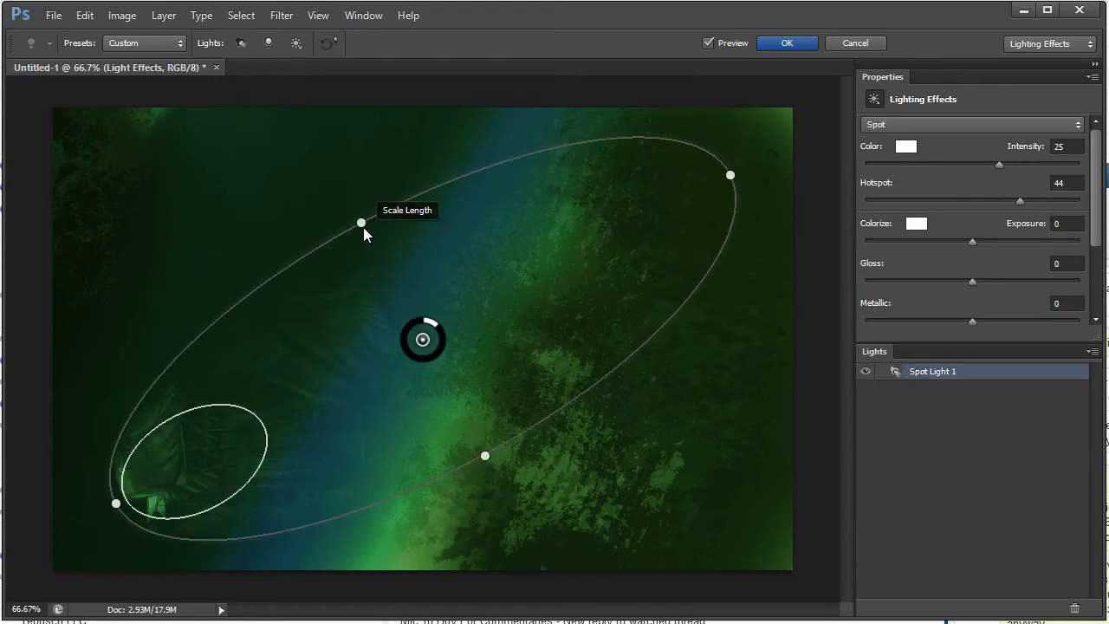
drag(361, 223, 219, 162)
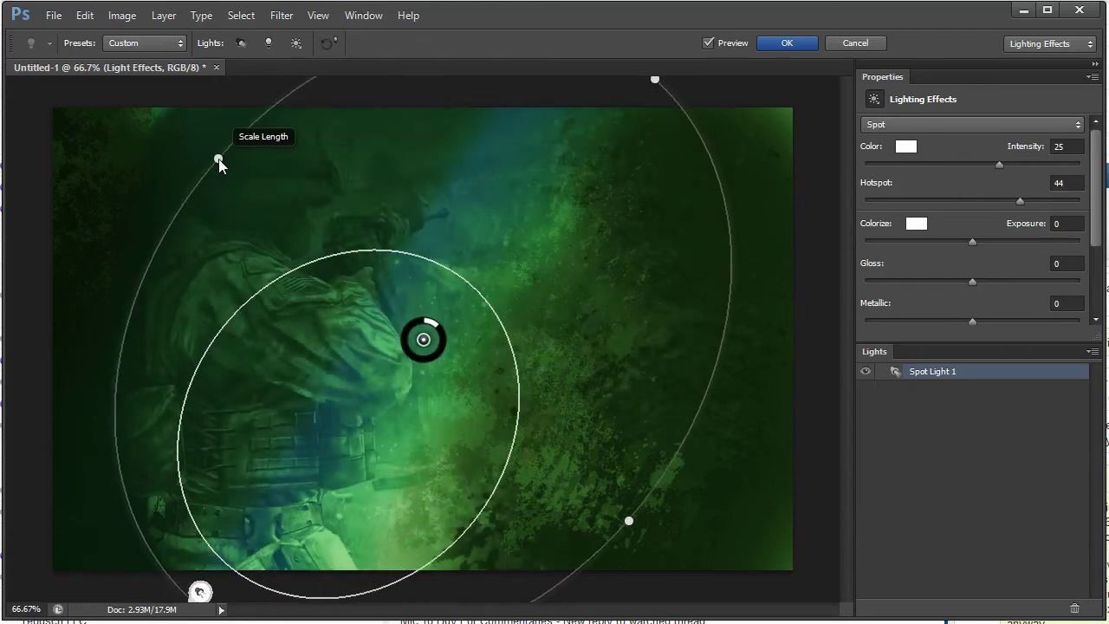
drag(414, 346, 624, 347)
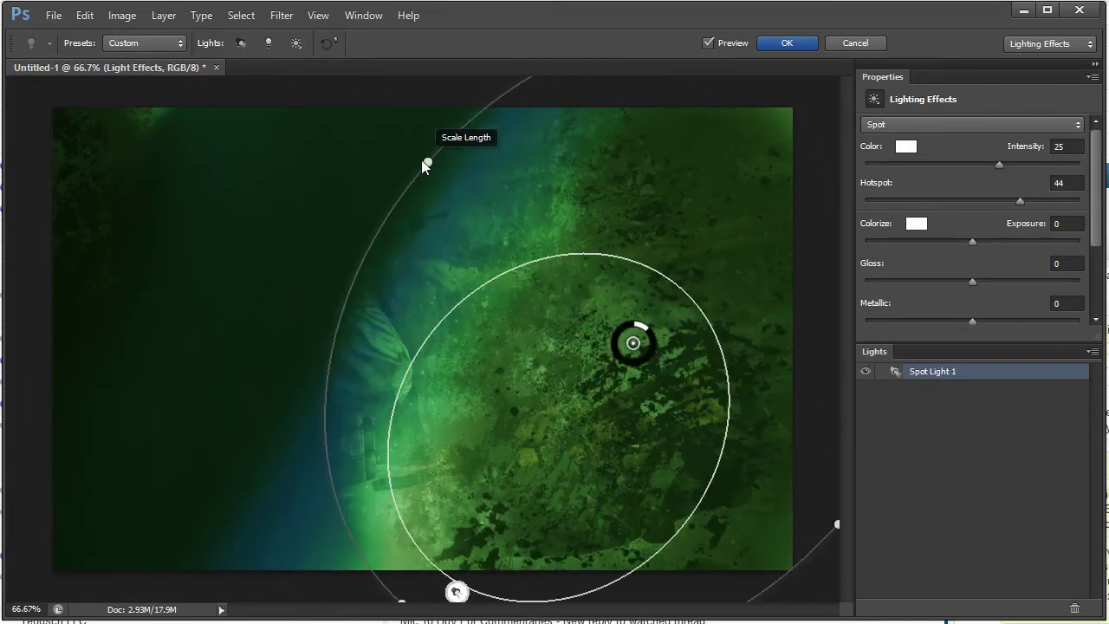
drag(426, 164, 529, 589)
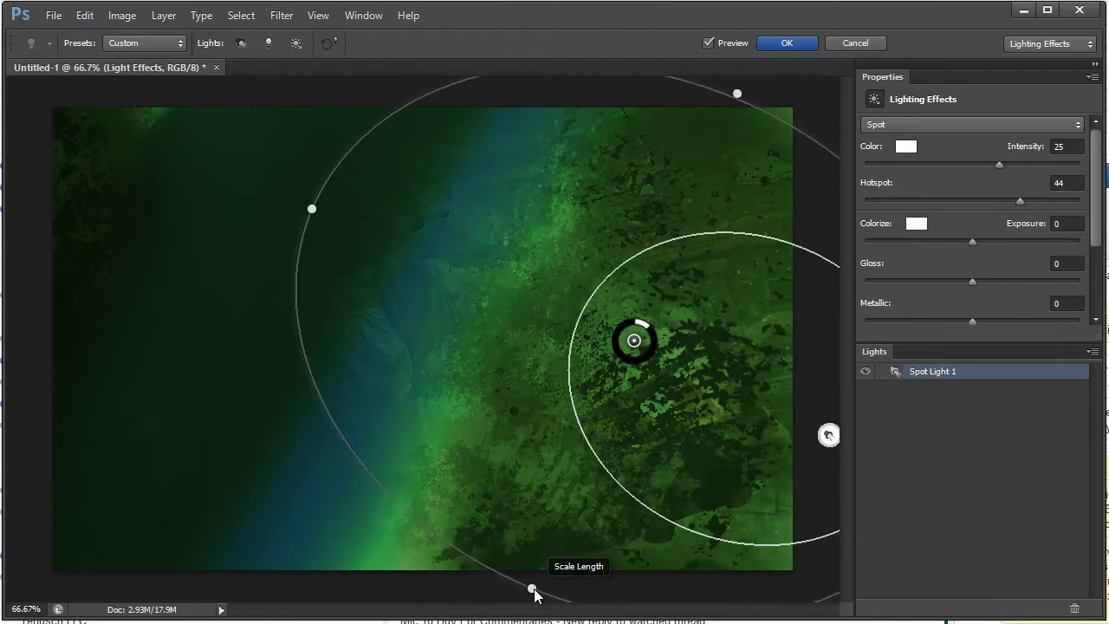
drag(629, 352, 491, 349)
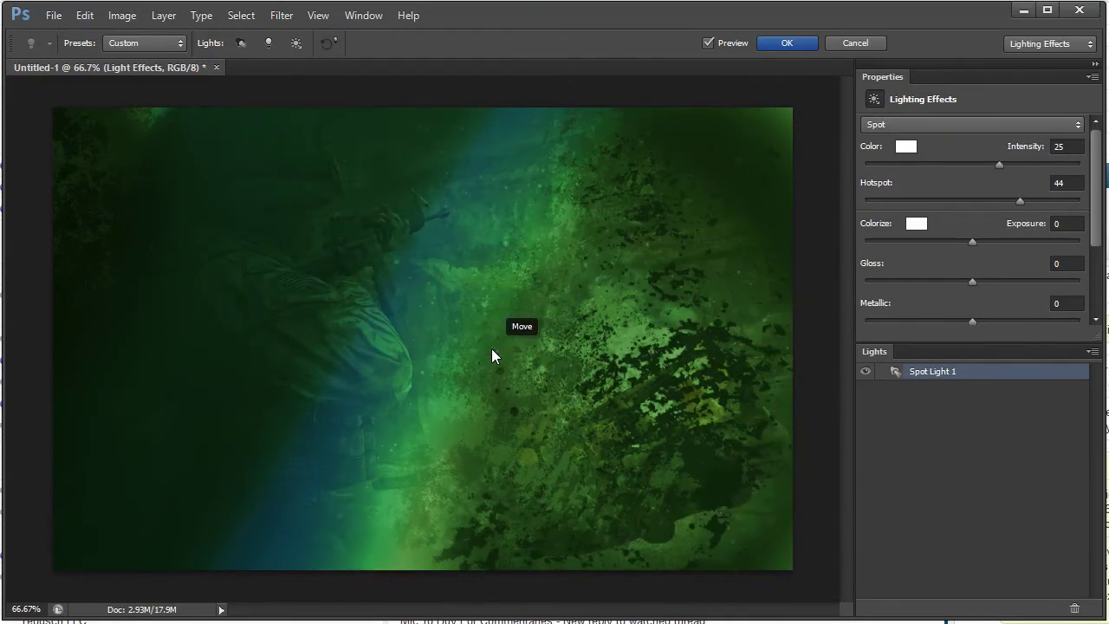
drag(597, 84, 636, 29)
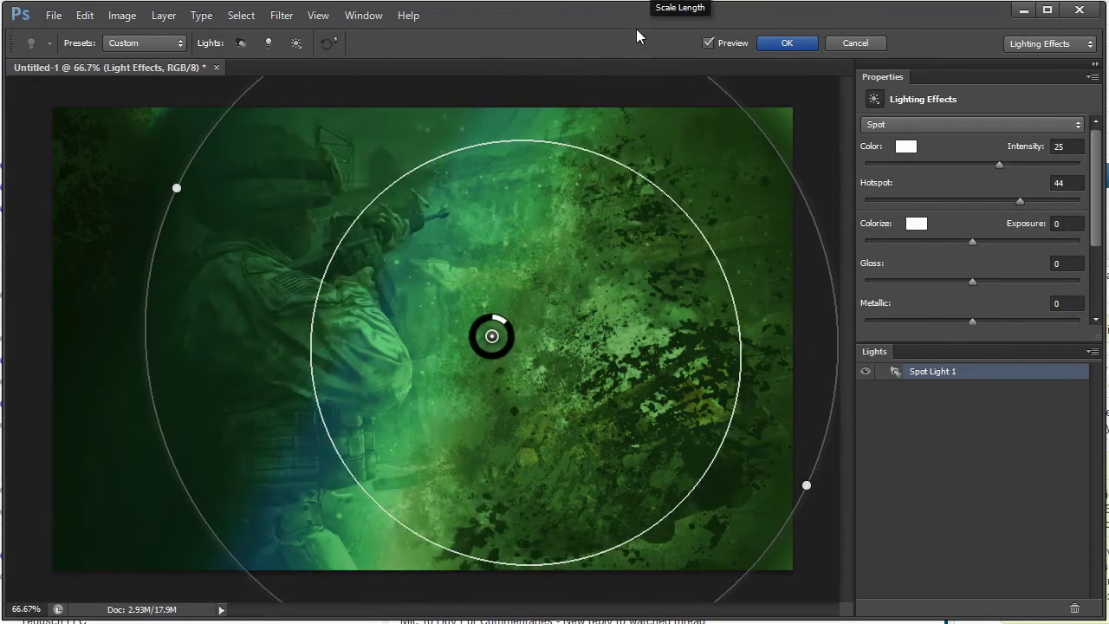
drag(491, 344, 417, 375)
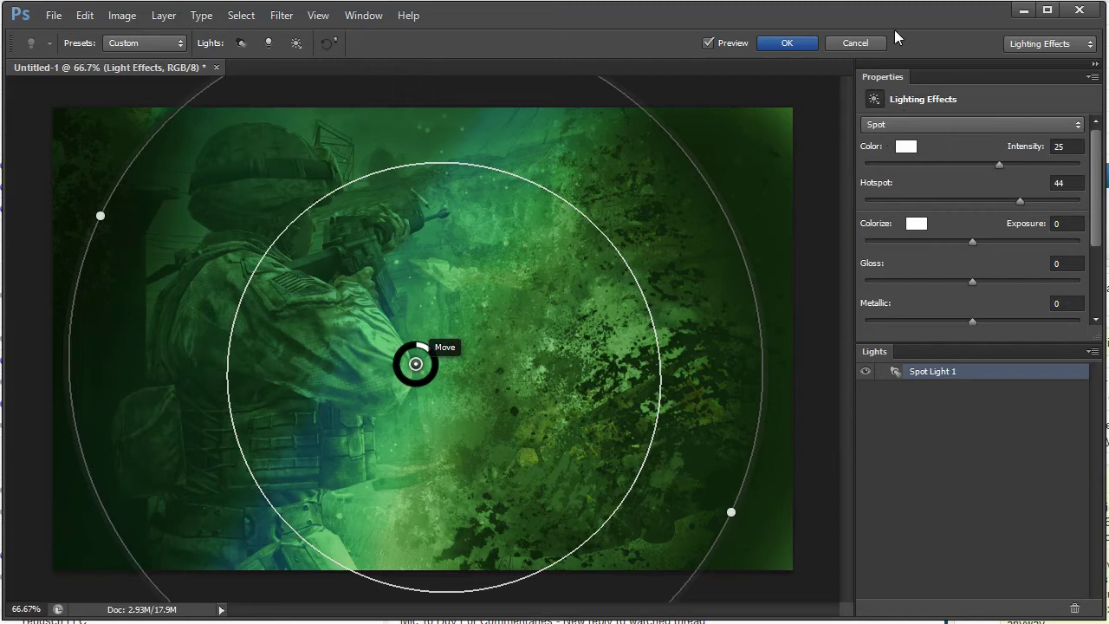
click(764, 47)
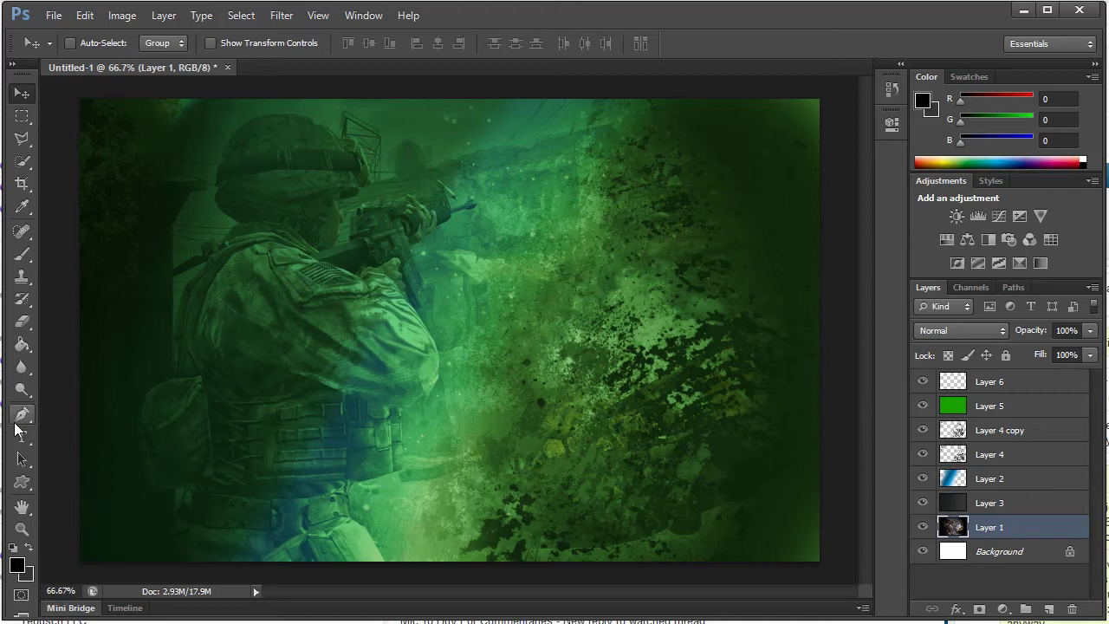
Start a text line near the banner's bottom with white as the text colour
click(25, 442)
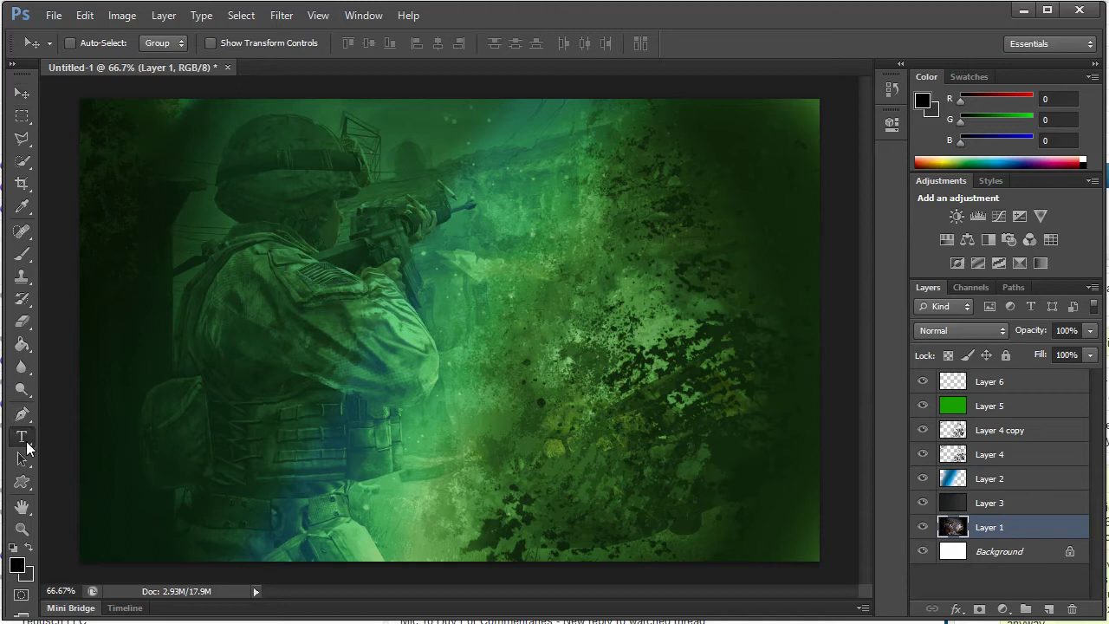
click(363, 527)
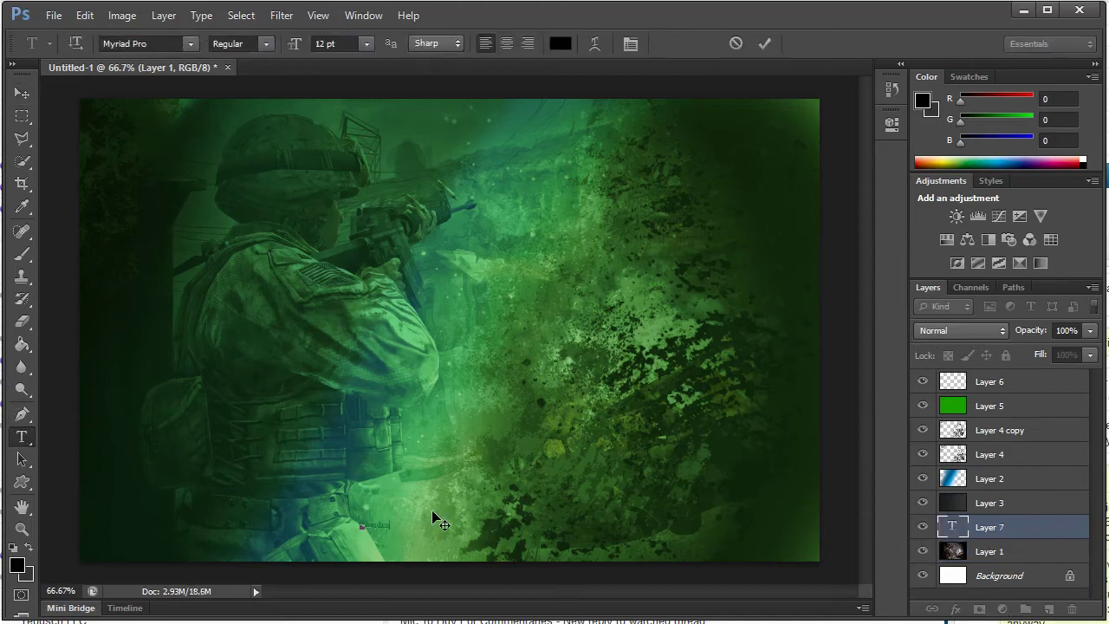
click(560, 43)
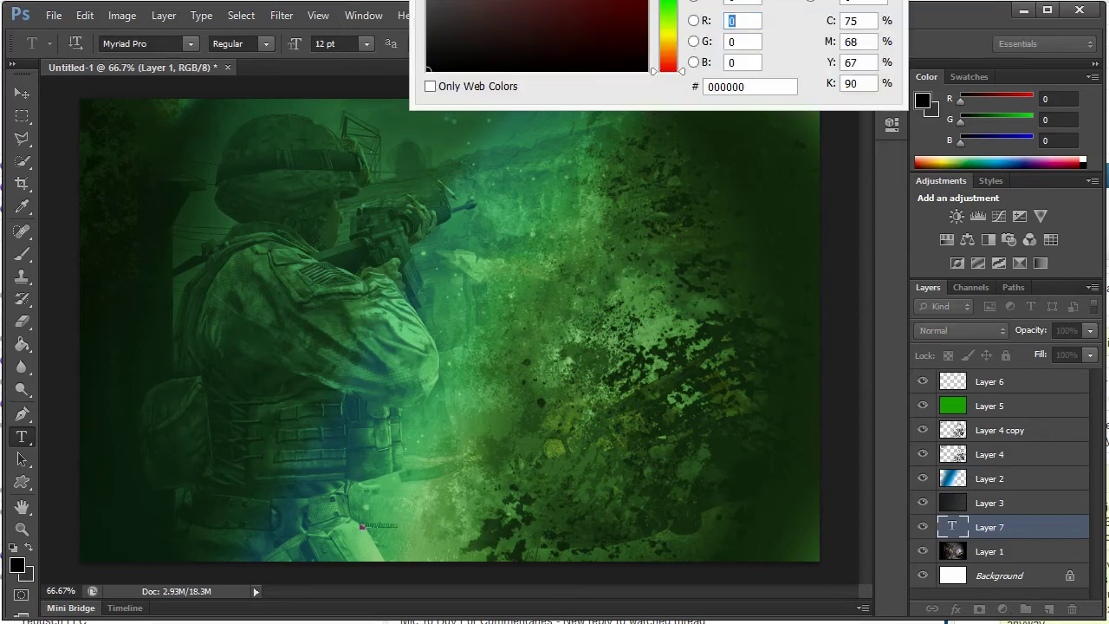
click(428, 2)
key(Return)
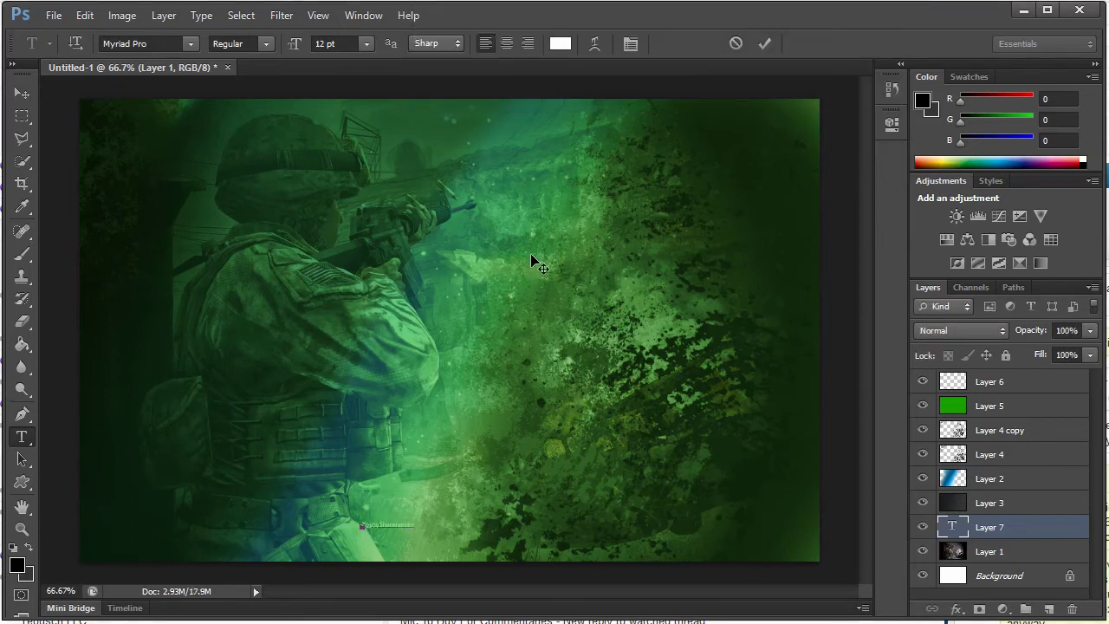
Make the channel's YouTube address text 72 pt and commit it
key(ctrl+a)
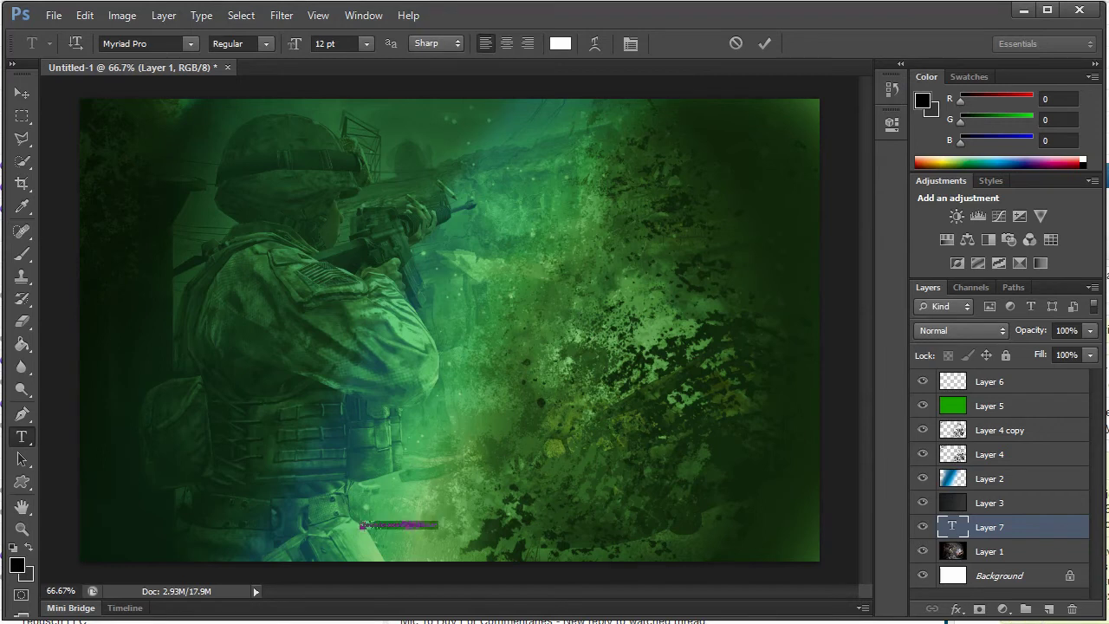
click(367, 44)
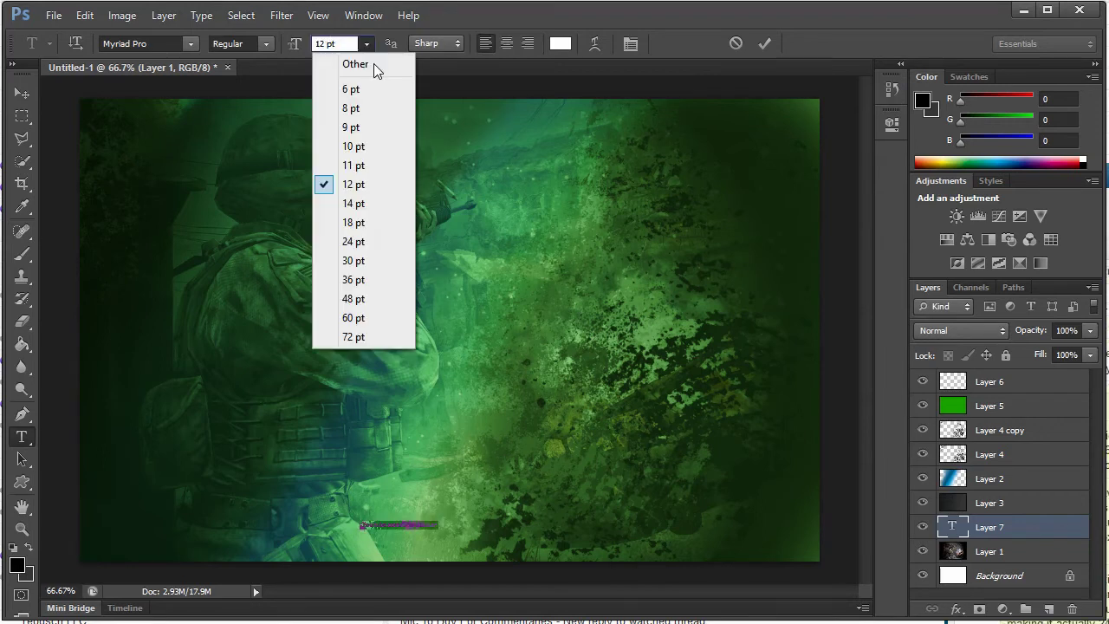
click(363, 337)
scroll(344, 44, up, 10)
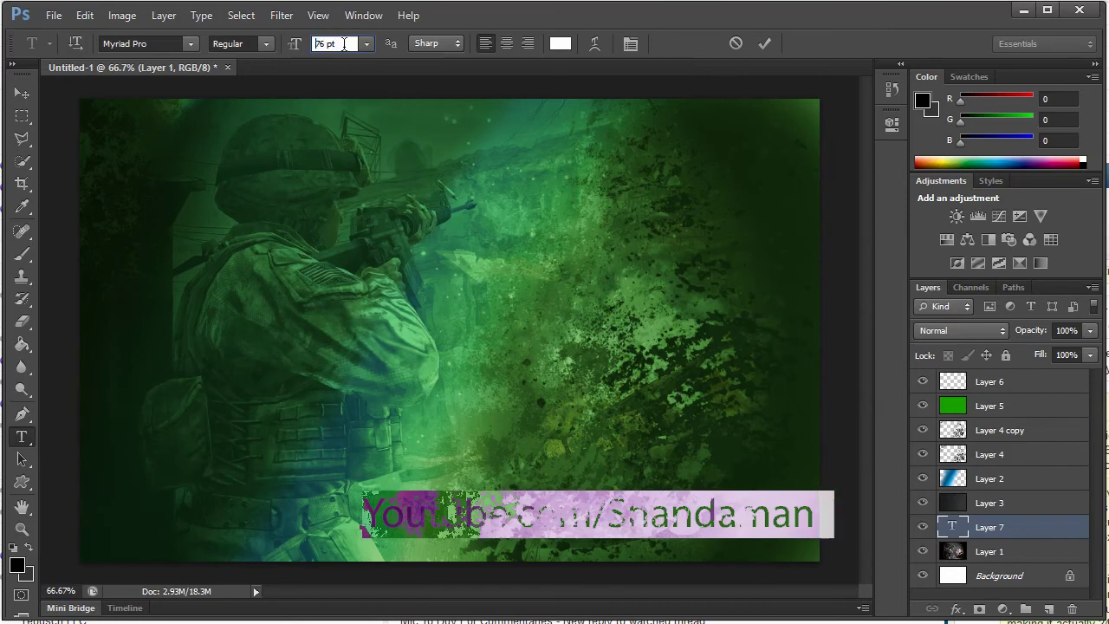
key(ctrl+Return)
Shift the text further left and raise its layer above the splatter layers
key(v)
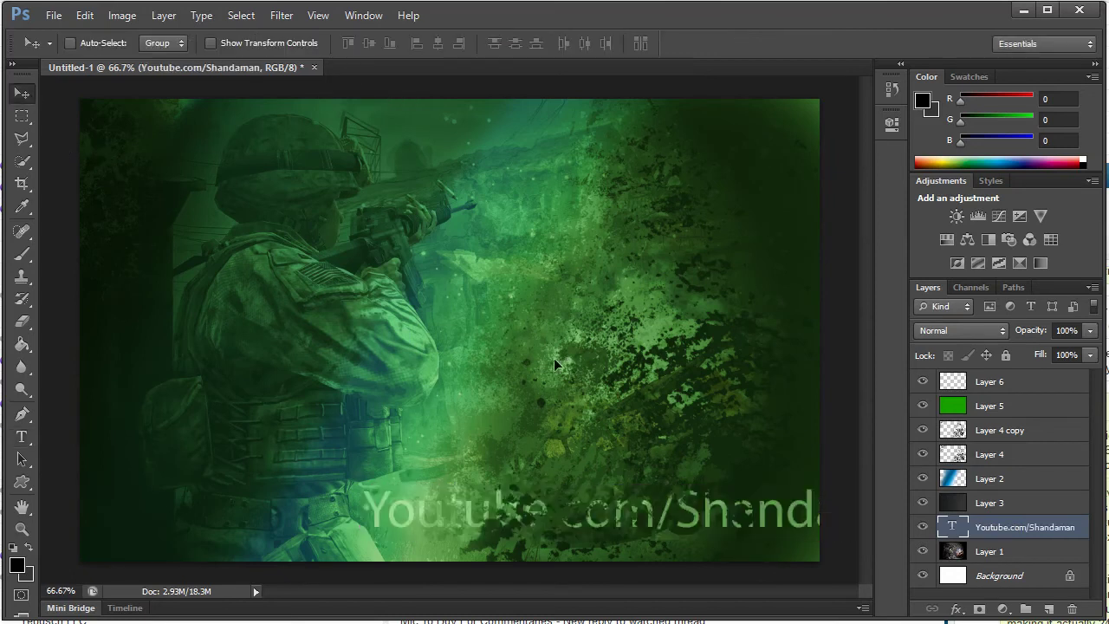
drag(554, 358, 364, 370)
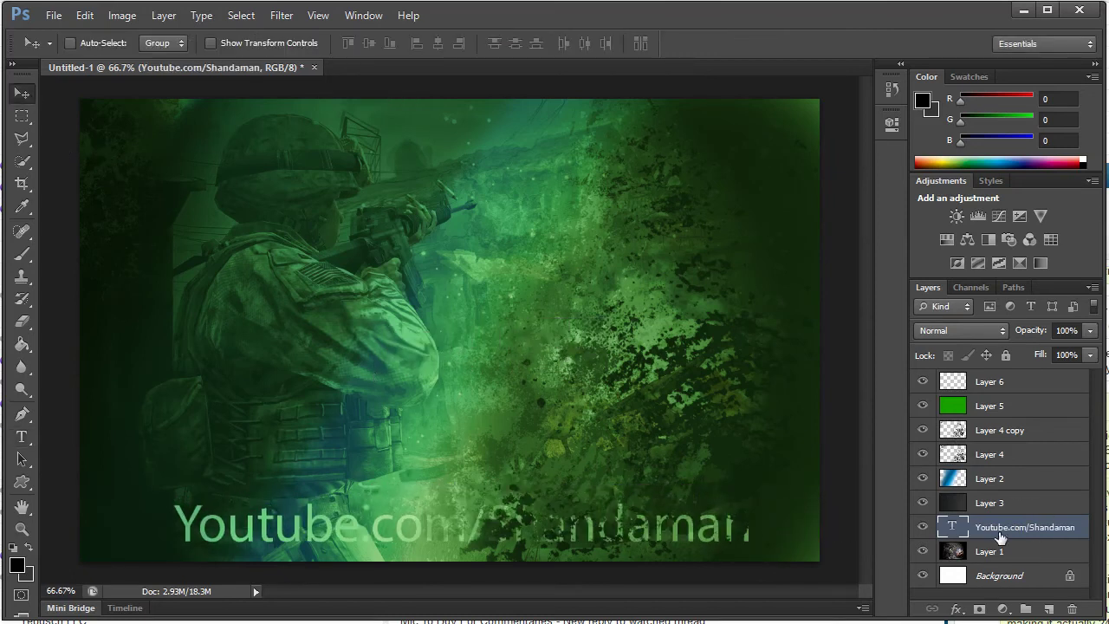
drag(1001, 537, 1010, 376)
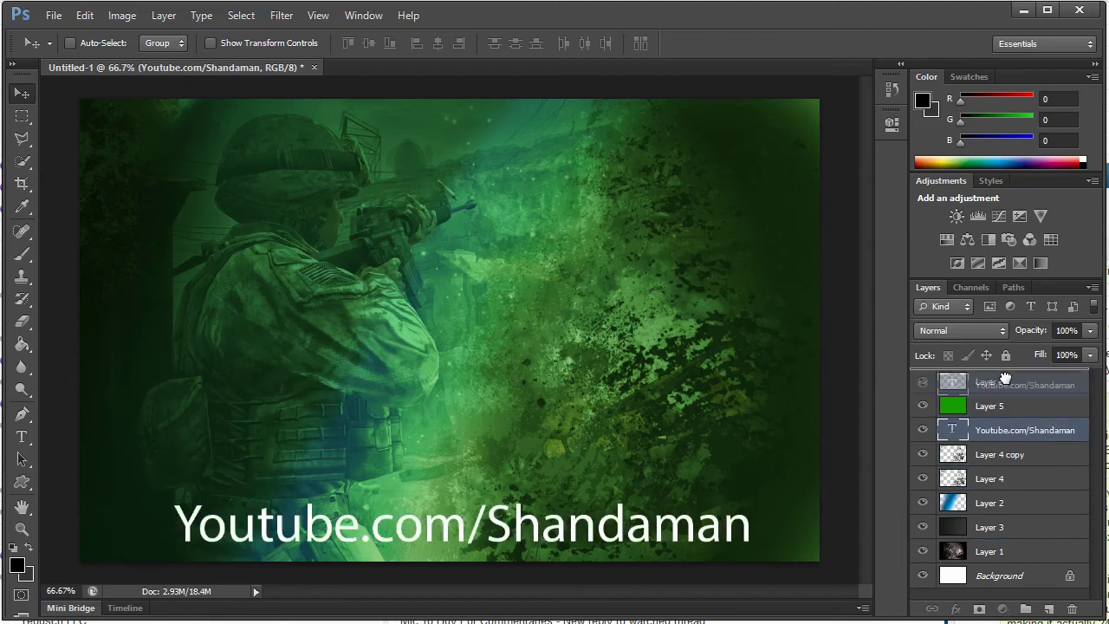
Move the YouTube address text layer to the top, above Layer 6 and the green tint
mouse_move(468, 542)
mouse_down()
mouse_move(475, 139)
mouse_move(464, 529)
mouse_up()
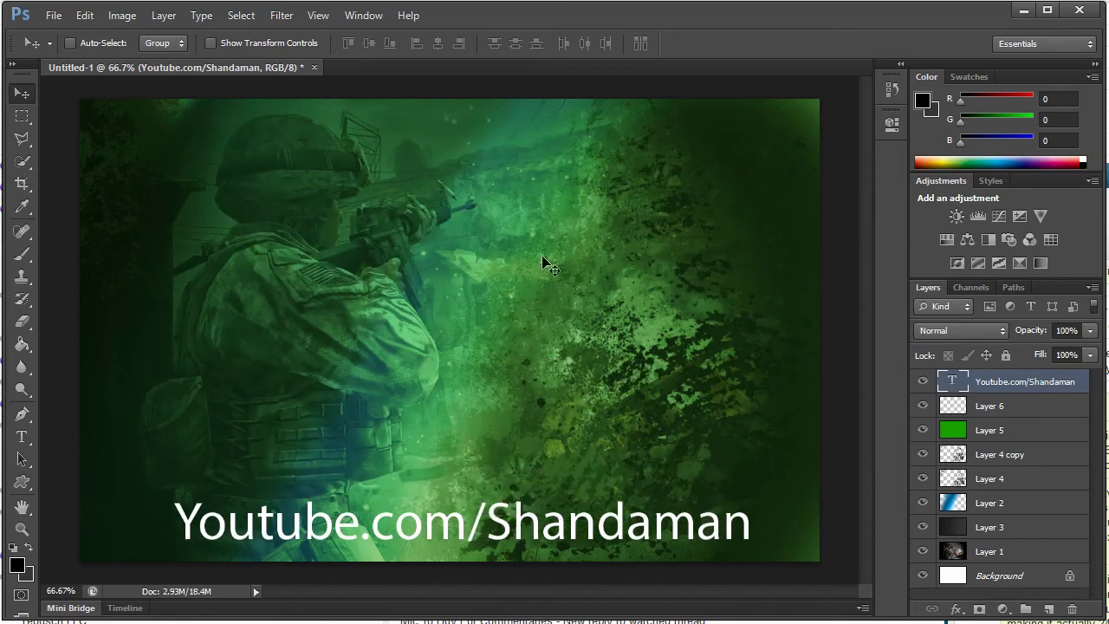